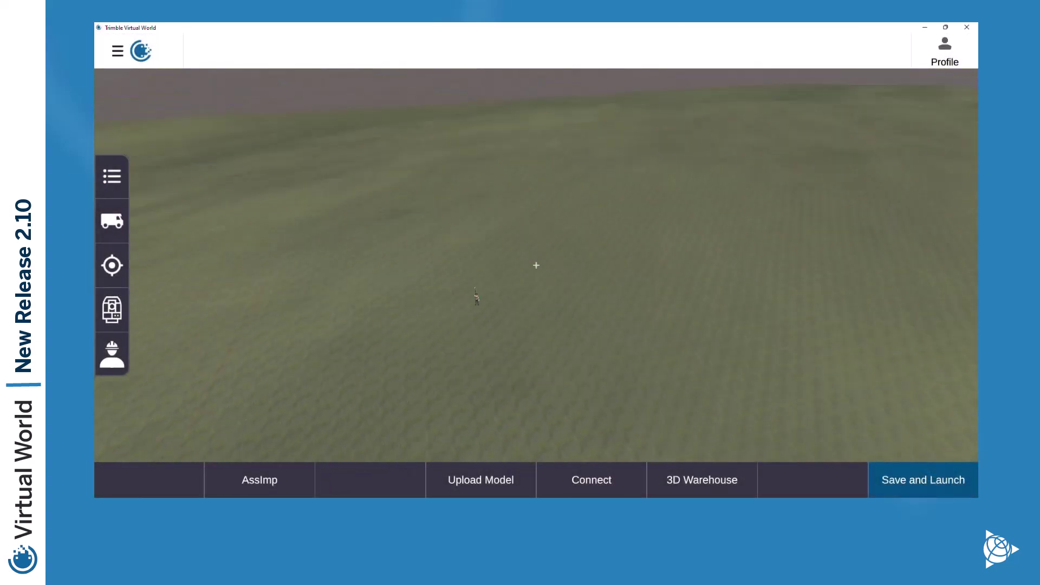
Import the Pile Drilling Machine model from My 3D Warehouse as a SketchUp file
click(672, 476)
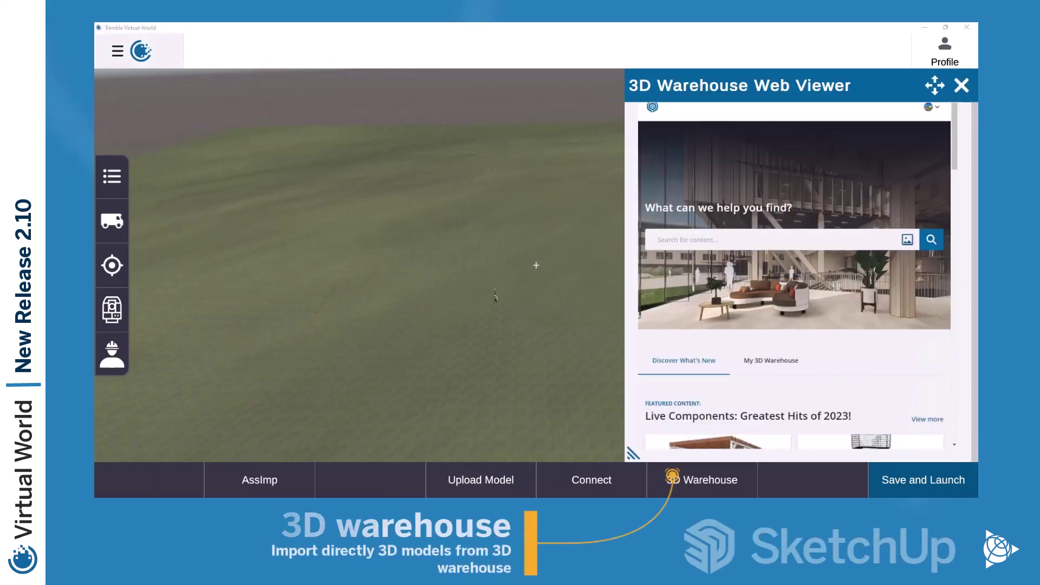
click(771, 361)
scroll(795, 282, down, 10)
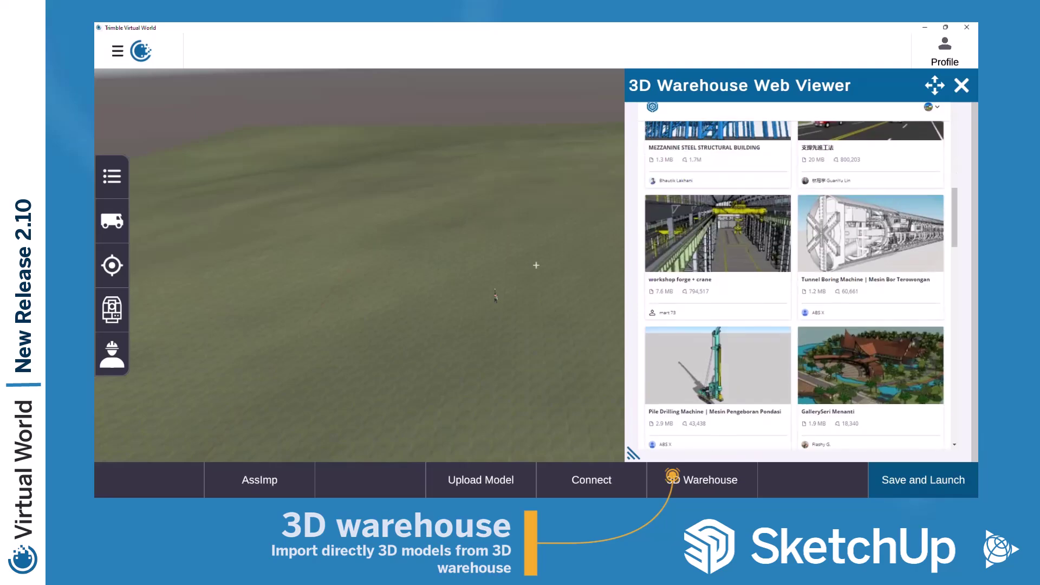
click(718, 299)
click(871, 418)
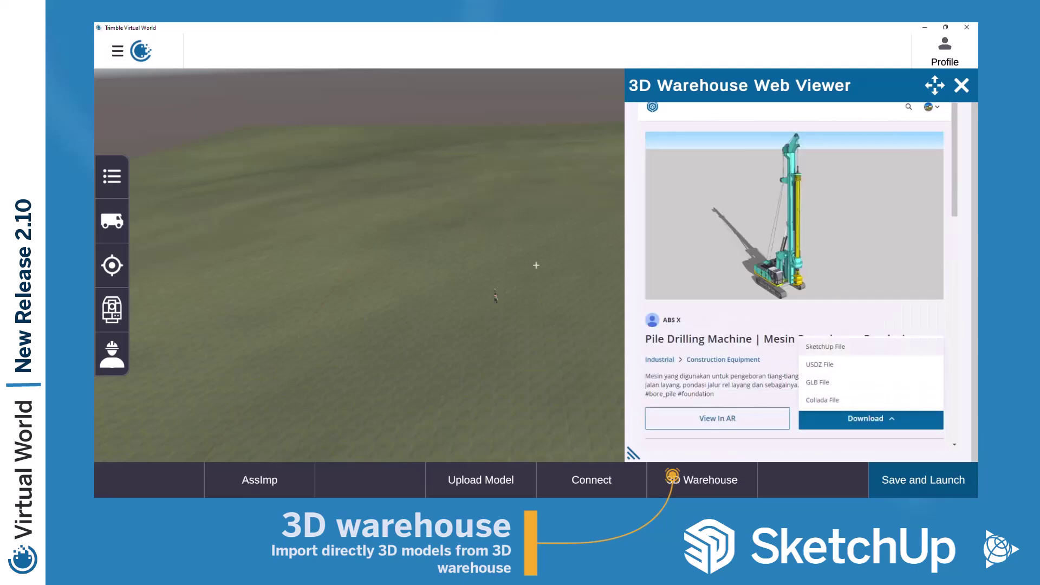
click(871, 347)
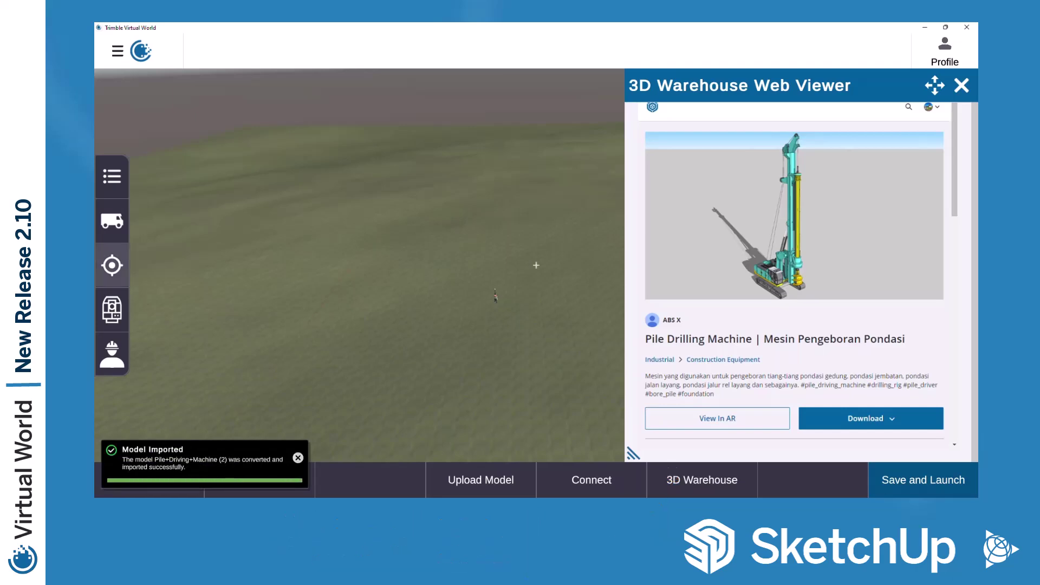
Add the imported Pile+Driving+Machine (2) prop and place it on the grass near the surveyor using the Pivot reference
click(112, 221)
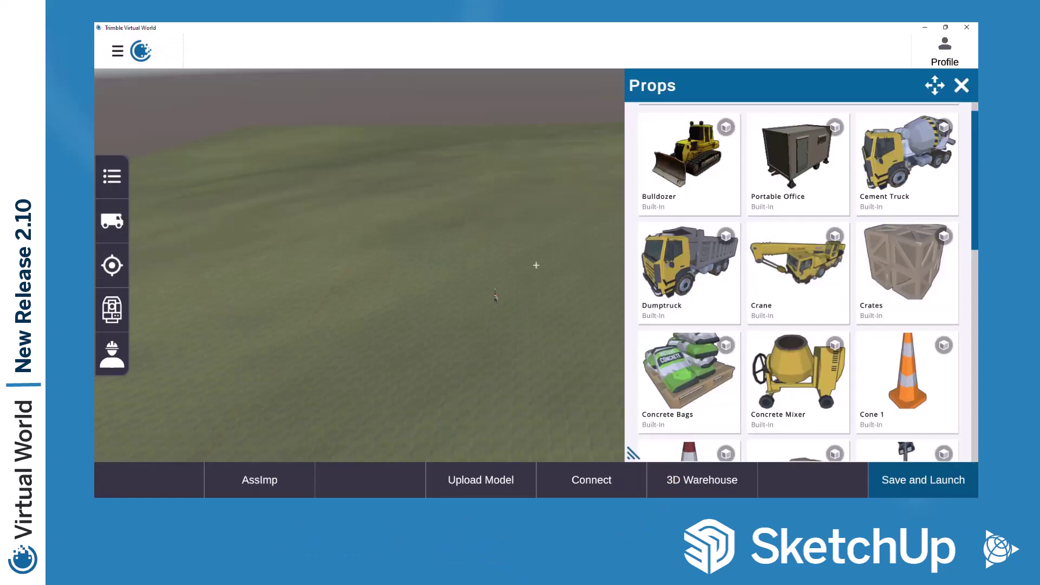
scroll(798, 282, down, 10)
click(798, 374)
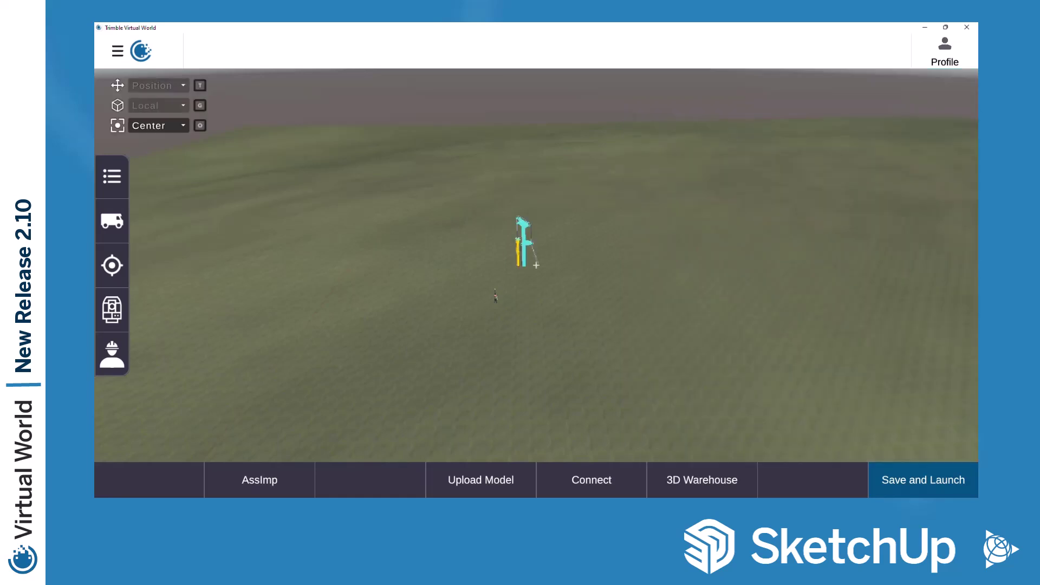
scroll(536, 265, up, 5)
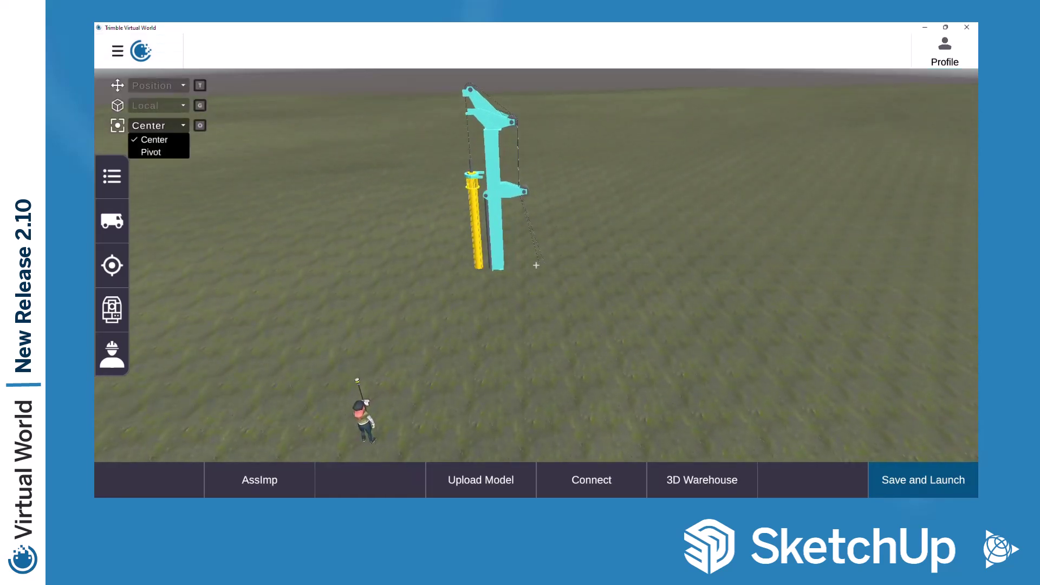
click(151, 153)
key(o)
key(o)
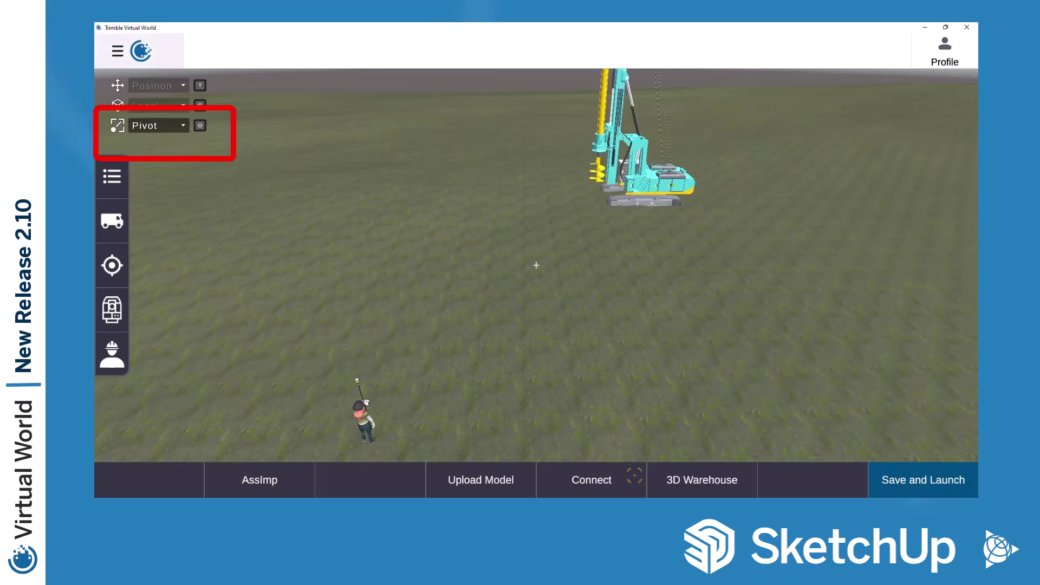
click(635, 475)
Adjust the placed drilling machine with the transform gizmo, switch the gizmo to Rotation, and deselect the machine
drag(522, 273, 338, 361)
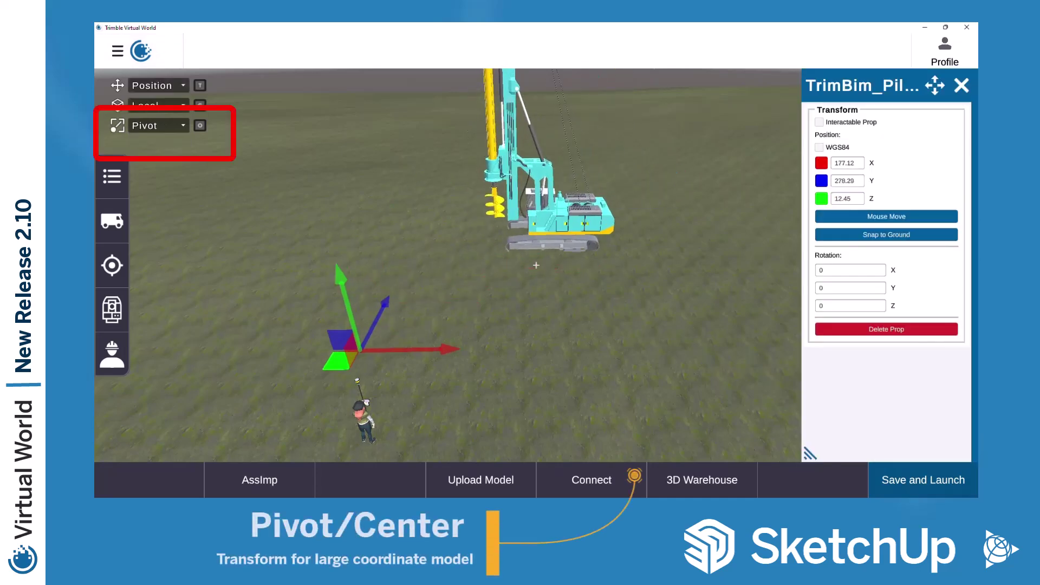
key(t)
mouse_move(401, 390)
mouse_down()
mouse_move(434, 374)
mouse_move(402, 390)
mouse_up()
click(465, 326)
click(564, 220)
key(Escape)
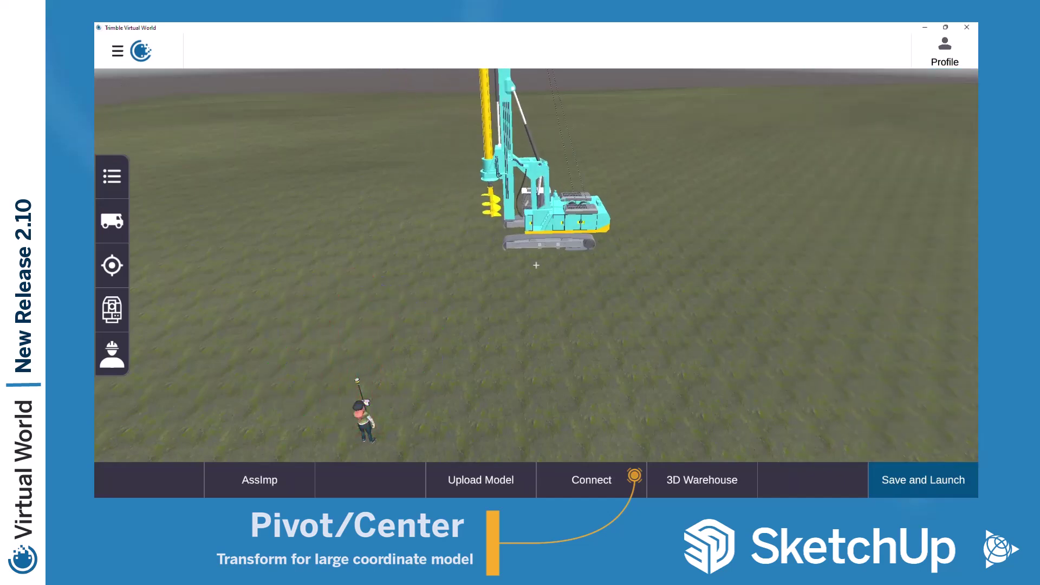
Find the Suburban House model in 3D Warehouse and import it as a SketchUp file
click(702, 480)
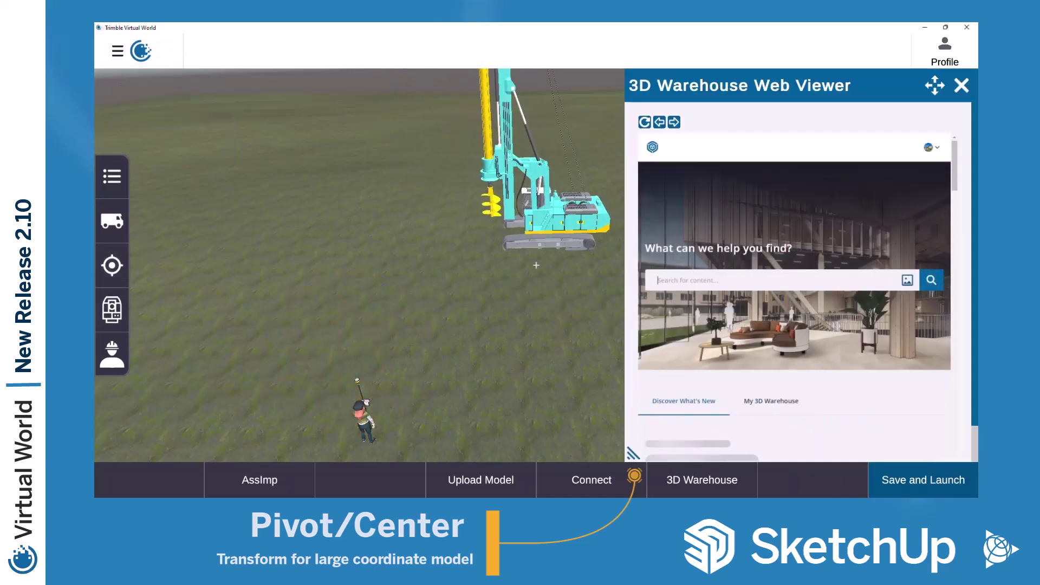
key(Return)
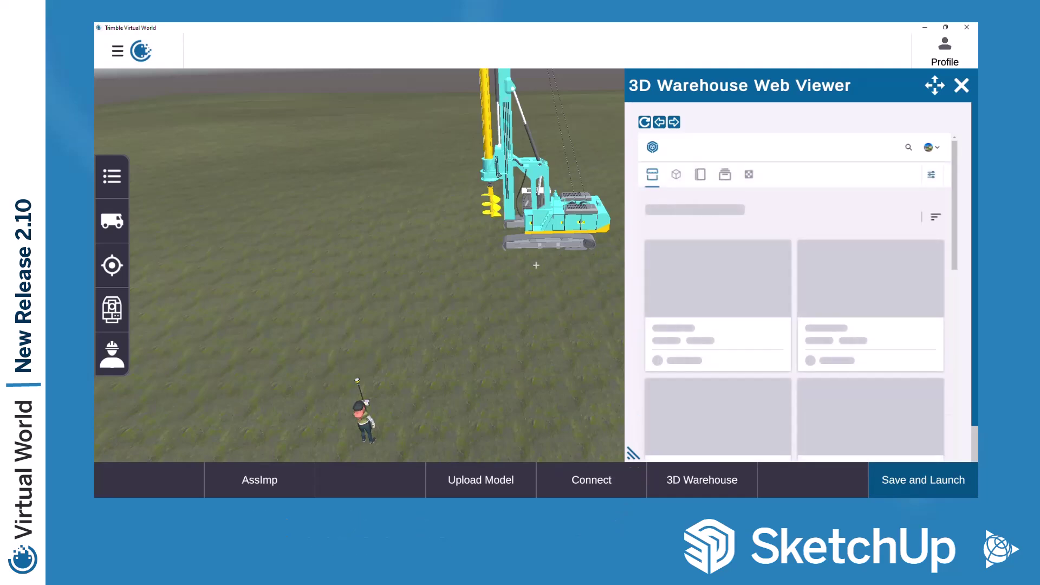
click(717, 278)
scroll(871, 387, down, 1)
click(871, 388)
scroll(871, 350, down, 1)
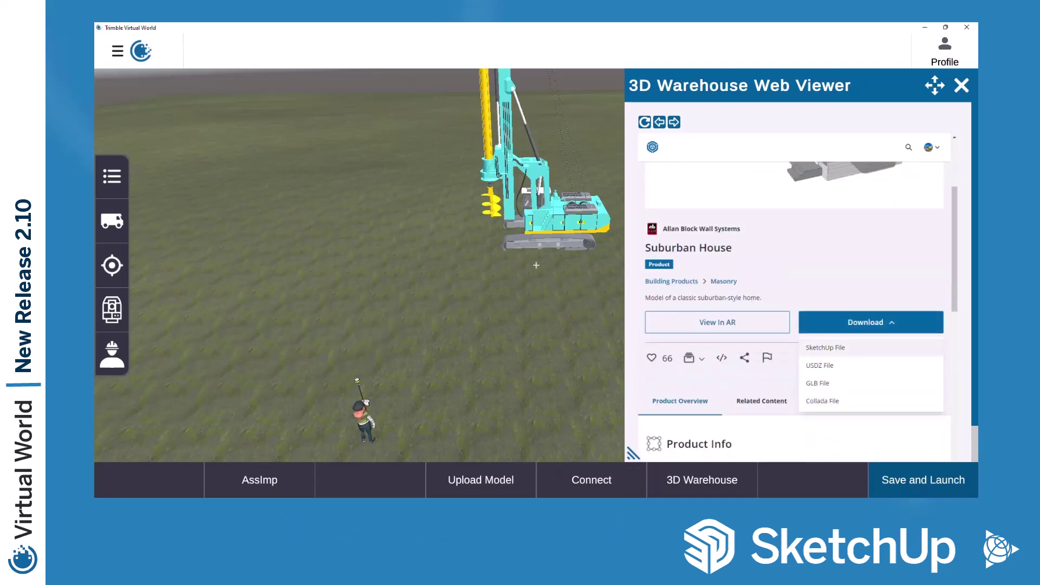
click(825, 348)
scroll(794, 311, up, 2)
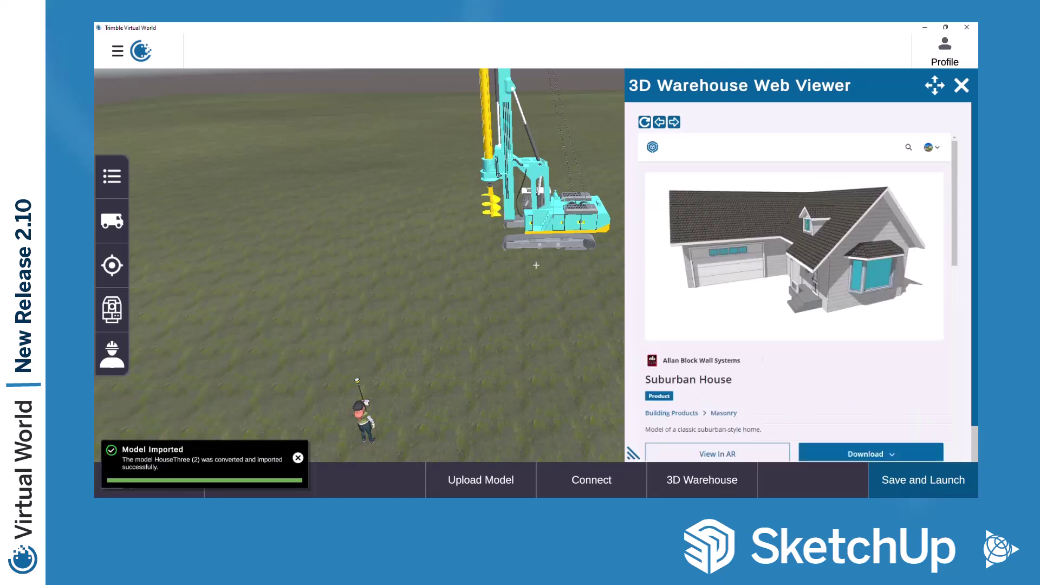
Place the imported HouseThree (2) prop on the ground beside the drilling machine using the Pivot reference
click(961, 86)
click(112, 221)
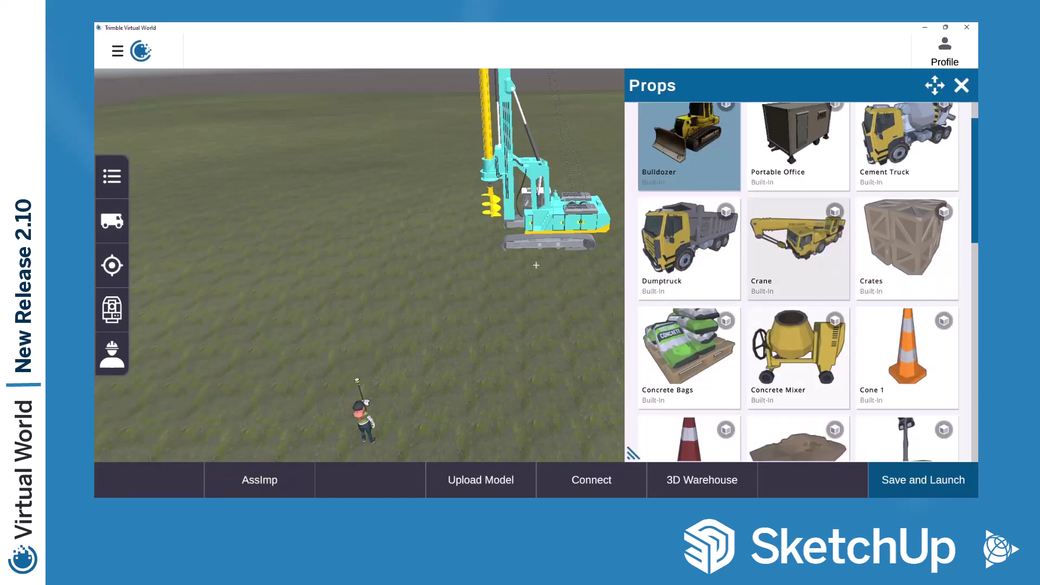
scroll(798, 292, down, 10)
click(907, 268)
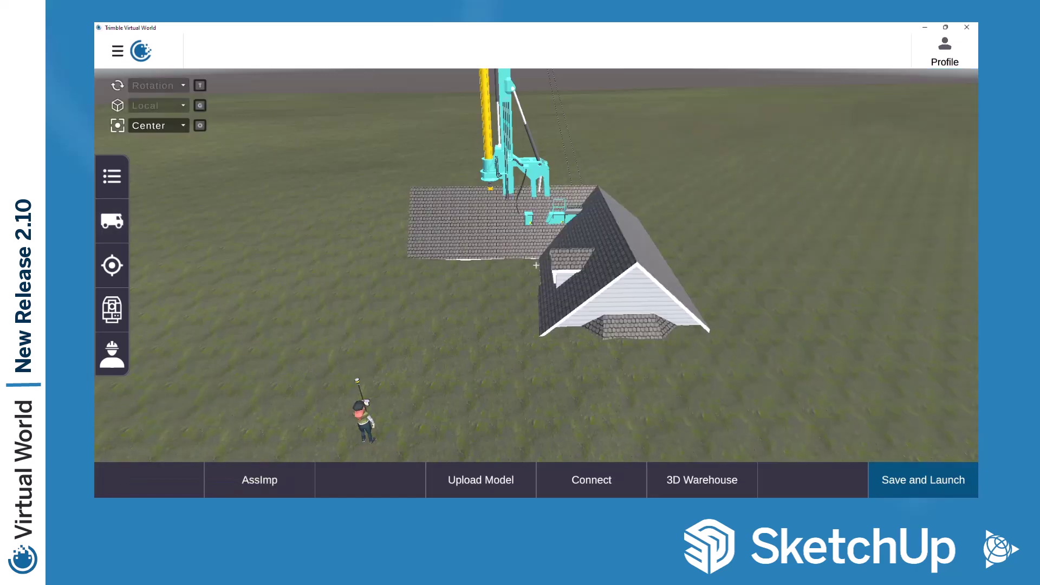
key(a)
key(o)
key(a)
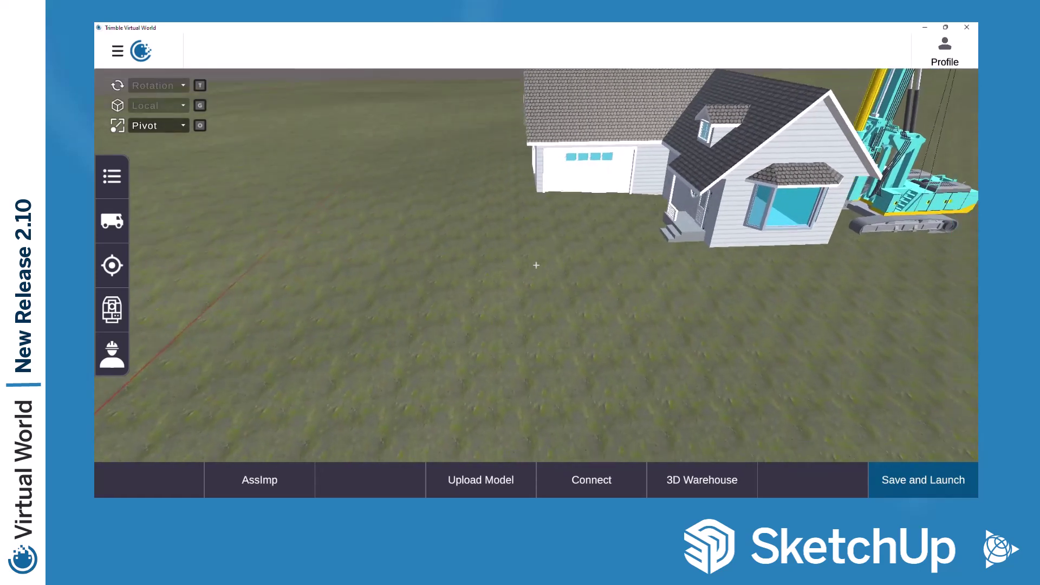
key(s)
click(537, 265)
key(Escape)
Place a second Pile+Driving+Machine (2) prop on the other side of the house and rotate it
click(112, 221)
scroll(798, 292, down, 10)
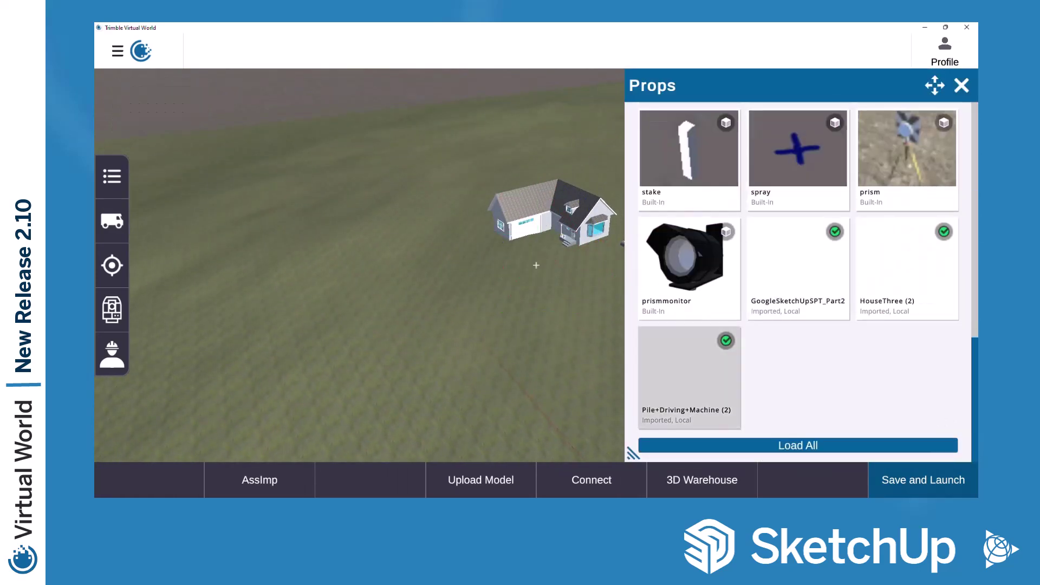
click(690, 366)
key(o)
click(537, 266)
click(159, 86)
click(157, 112)
drag(515, 317, 596, 303)
Place two overlapping dirt mounds on the ground in front of the house
click(112, 221)
click(797, 268)
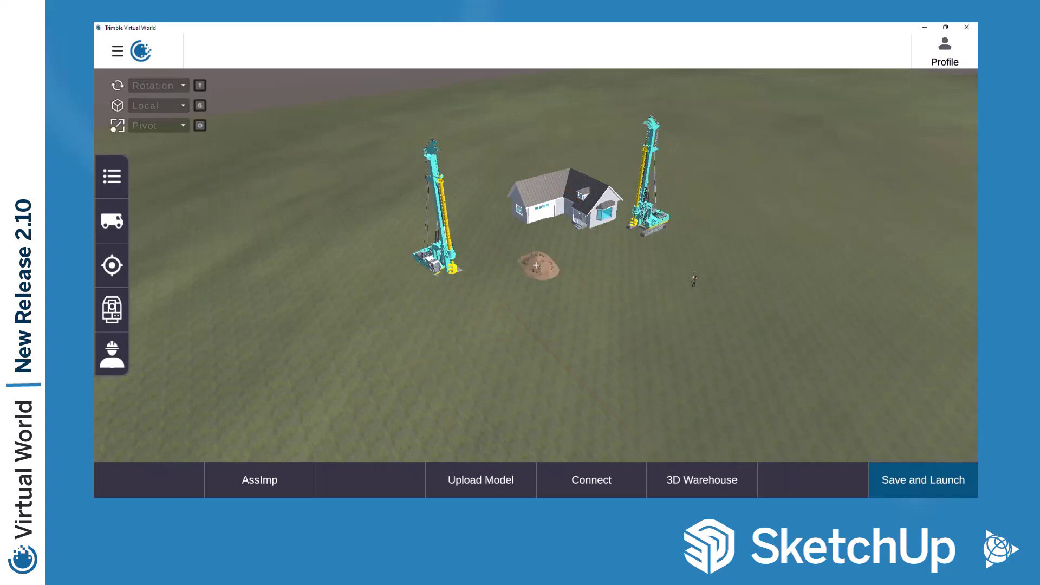
click(536, 265)
click(112, 221)
click(798, 268)
click(536, 266)
Place a Portable Office prop on the grass near the second drilling machine
click(112, 221)
scroll(908, 406, down, 5)
click(907, 406)
key(a)
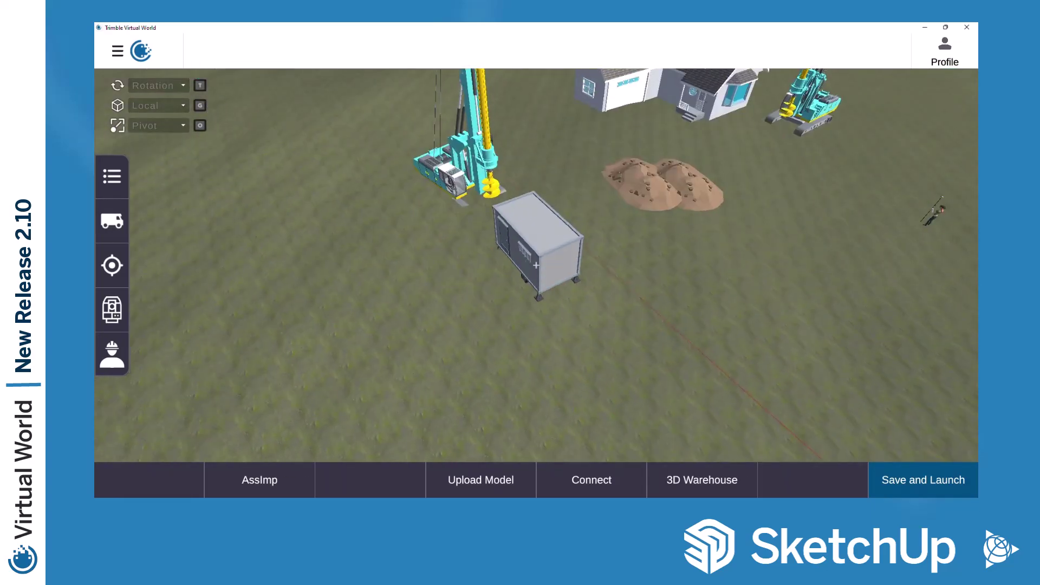
click(536, 265)
Place a small survey marker on the ground near the portable office and add a Cone 1 prop beside it
click(112, 221)
scroll(797, 389, down, 4)
click(798, 389)
click(536, 265)
click(113, 221)
scroll(907, 325, down, 3)
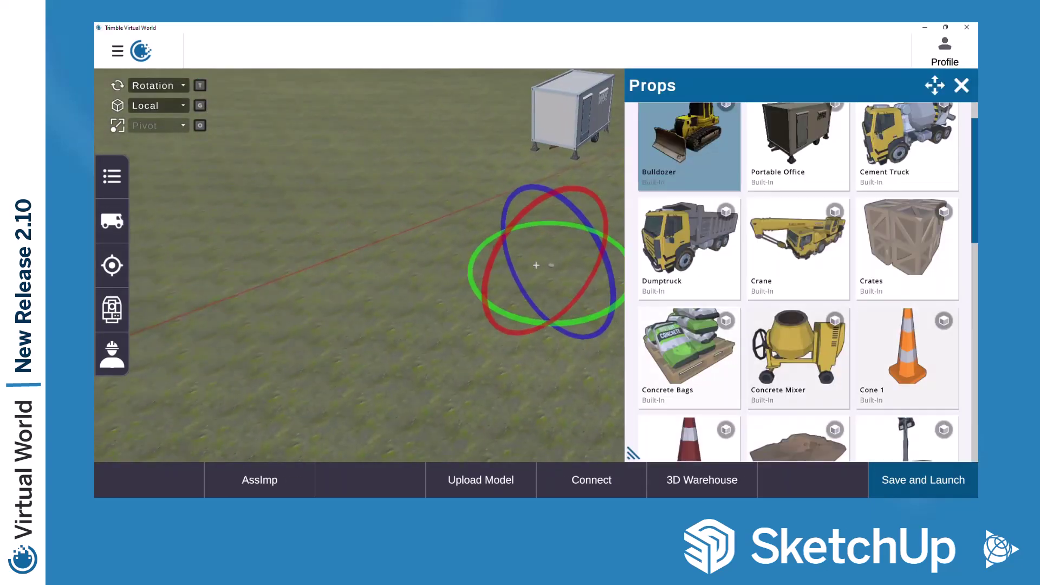
click(907, 325)
click(536, 265)
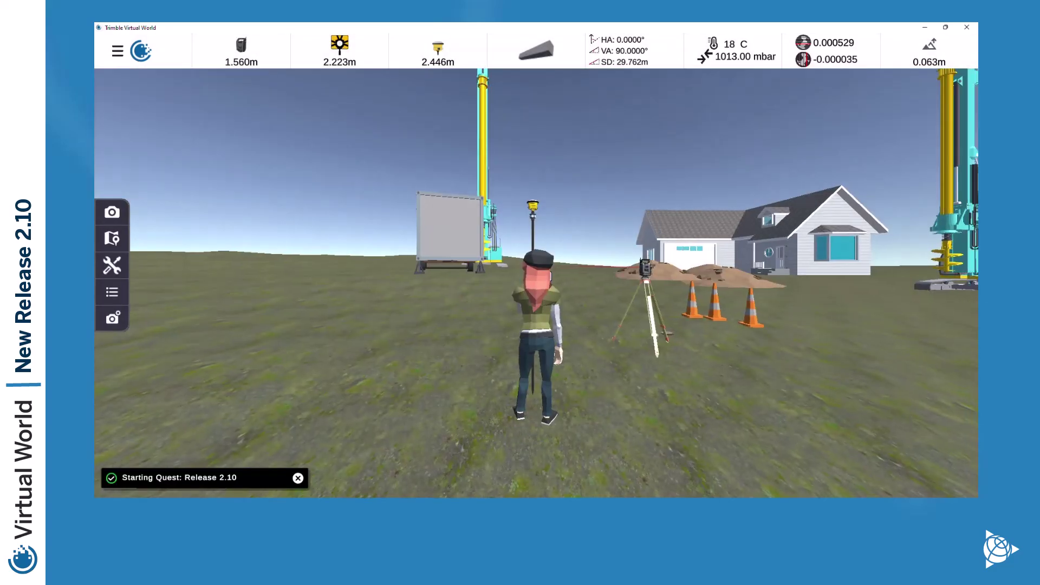
Walk the surveyor to the traffic cones, pick one up and set it down beside the total station
key(w)
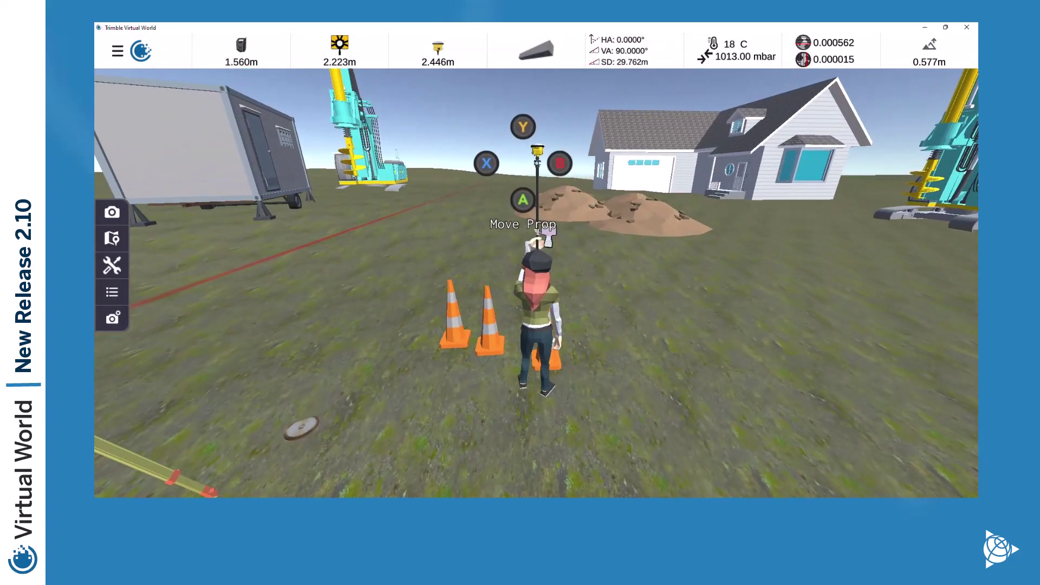
key(a)
key(Return)
key(w)
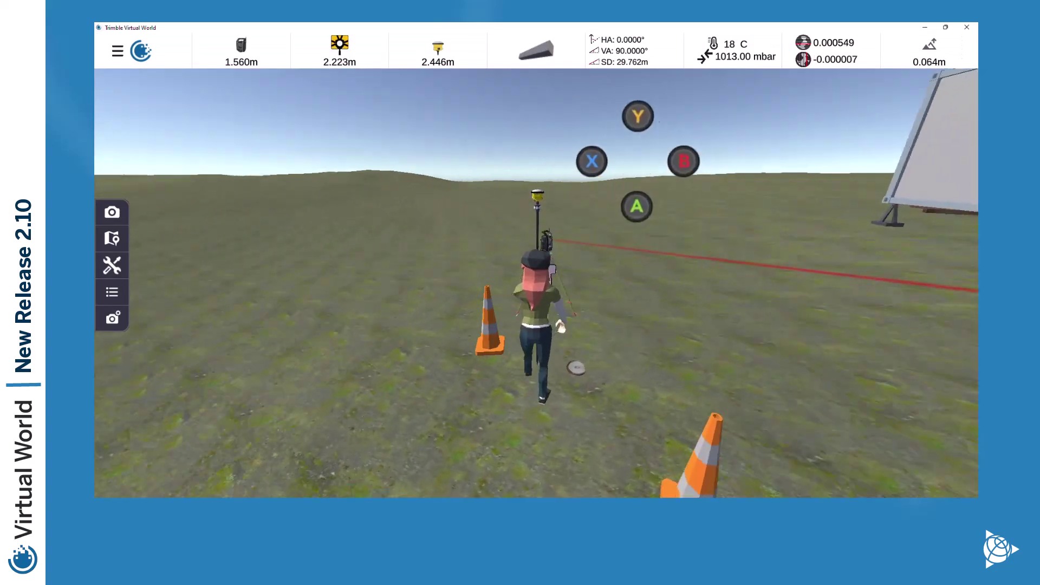
key(w)
key(a)
key(Return)
key(w)
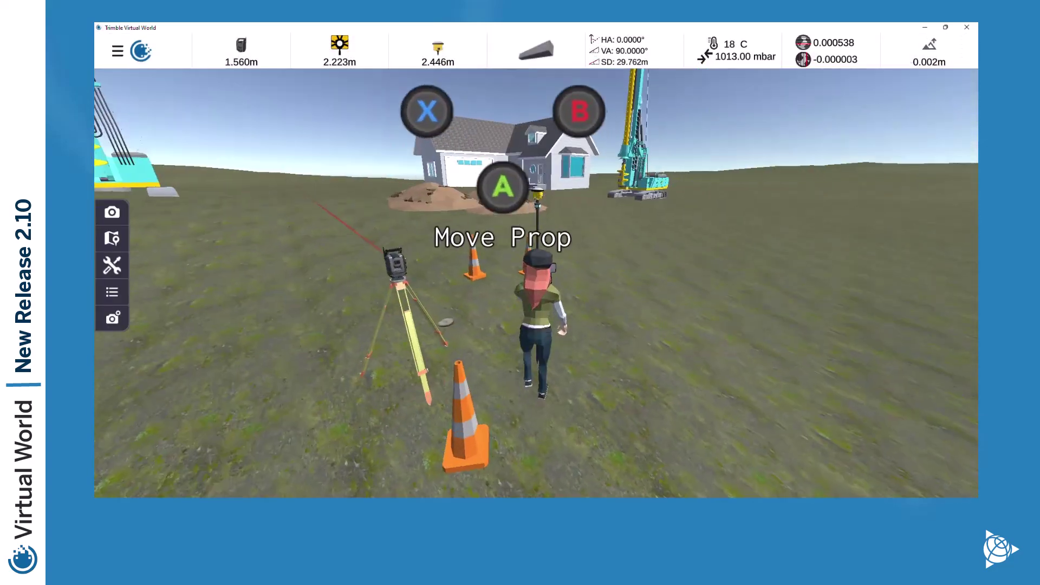
Pick up a second traffic cone and place it on the ground near the total station's tripod
key(w)
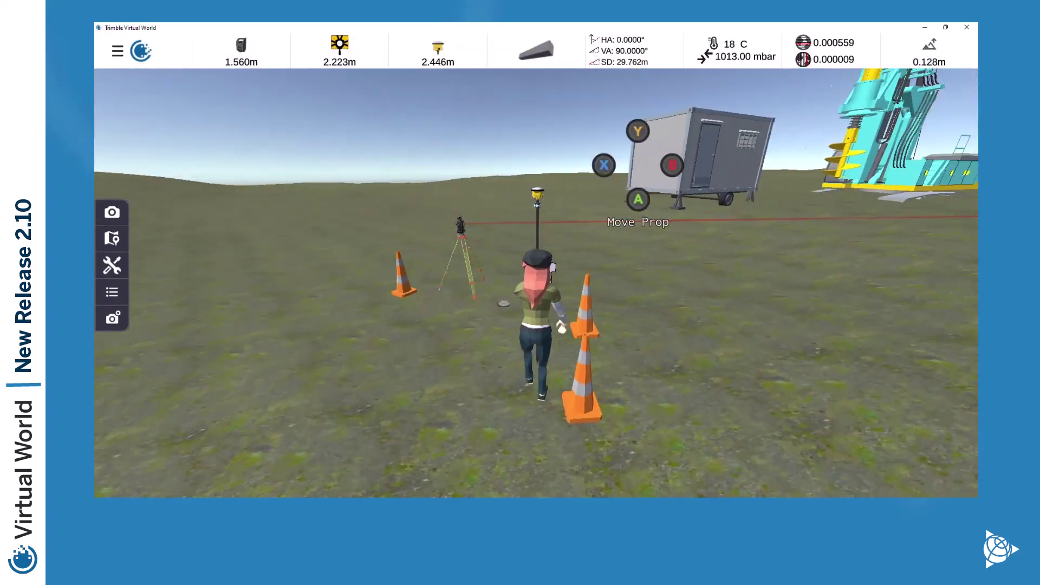
key(a)
key(Return)
key(w)
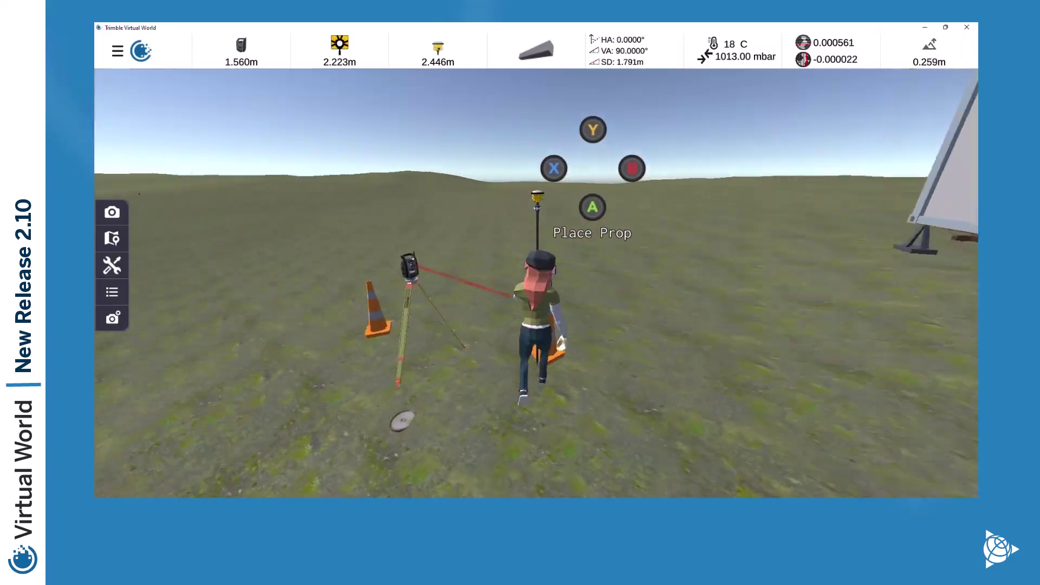
key(a)
key(Return)
key(w)
key(a)
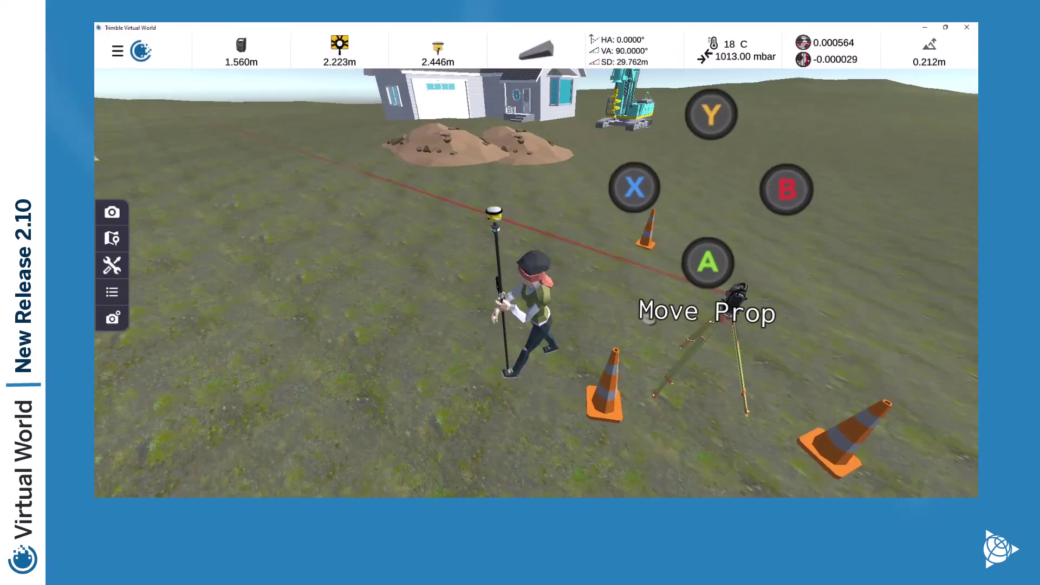
Walk the surveyor across the site to the dirt mounds to inspect the placed props
key(w)
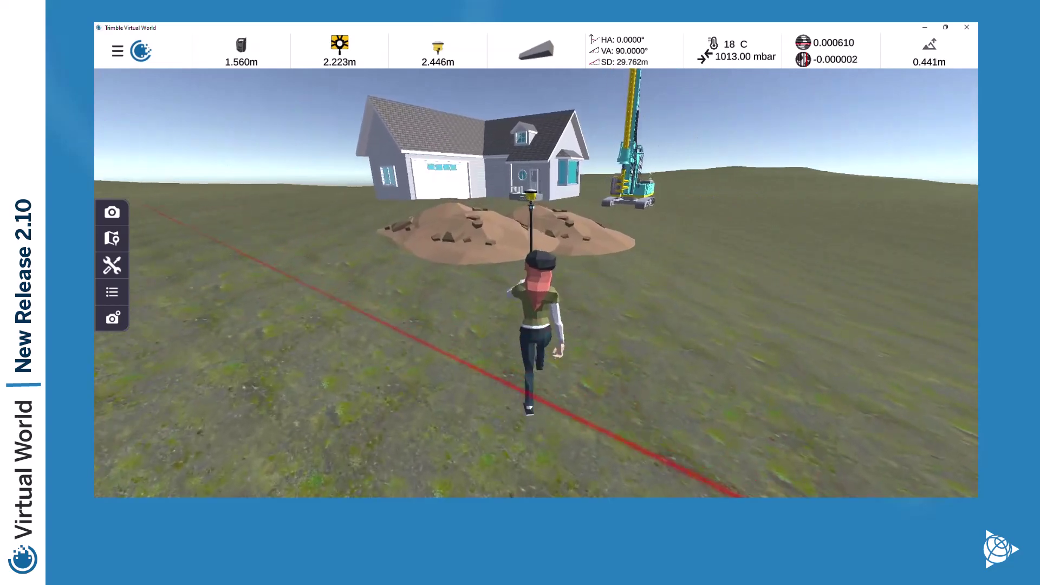
key(w)
key(d)
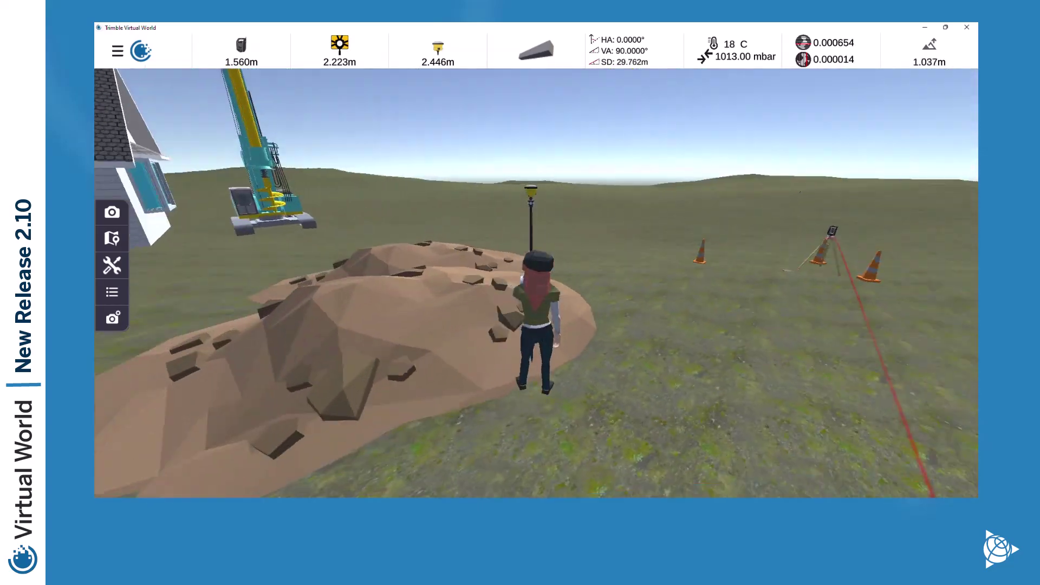
Leave the simulation and create a new quest titled "TRB convertor" in the FlatGroundTerrainScene world
key(Escape)
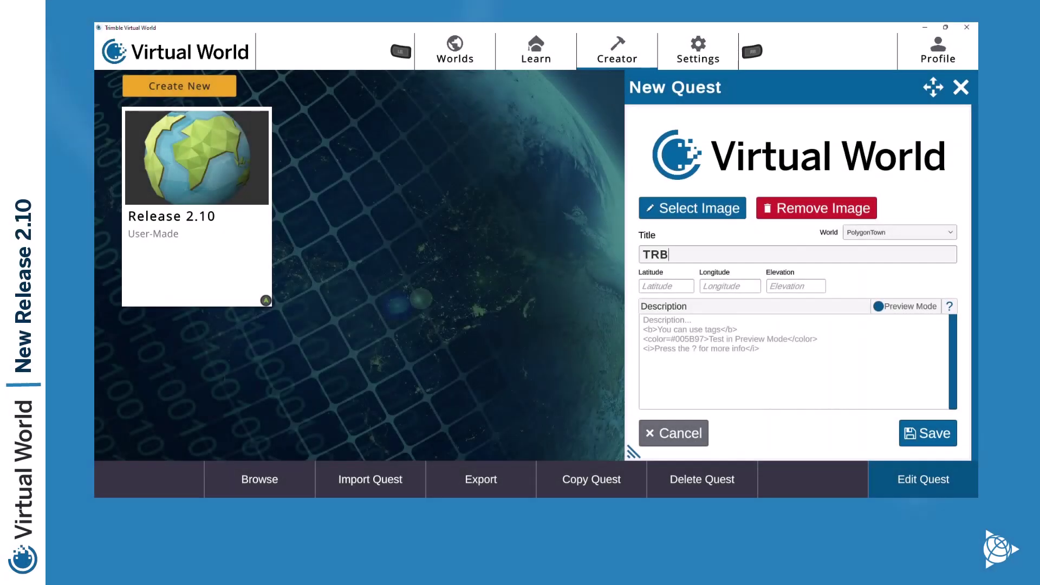
click(899, 233)
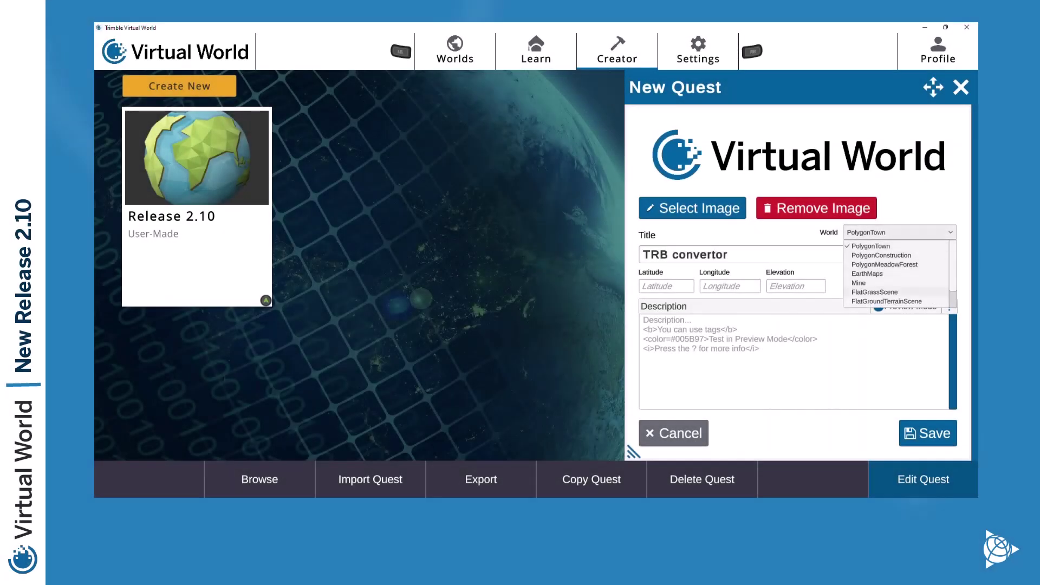
click(886, 301)
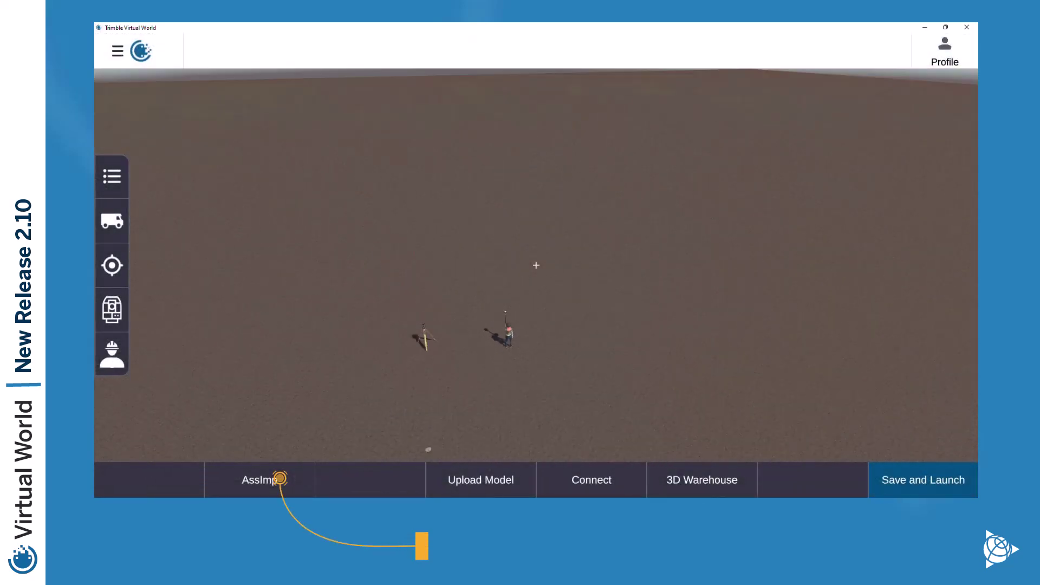
Convert and import Driveway.obj from the Driveway folder with the AssImp importer
click(279, 478)
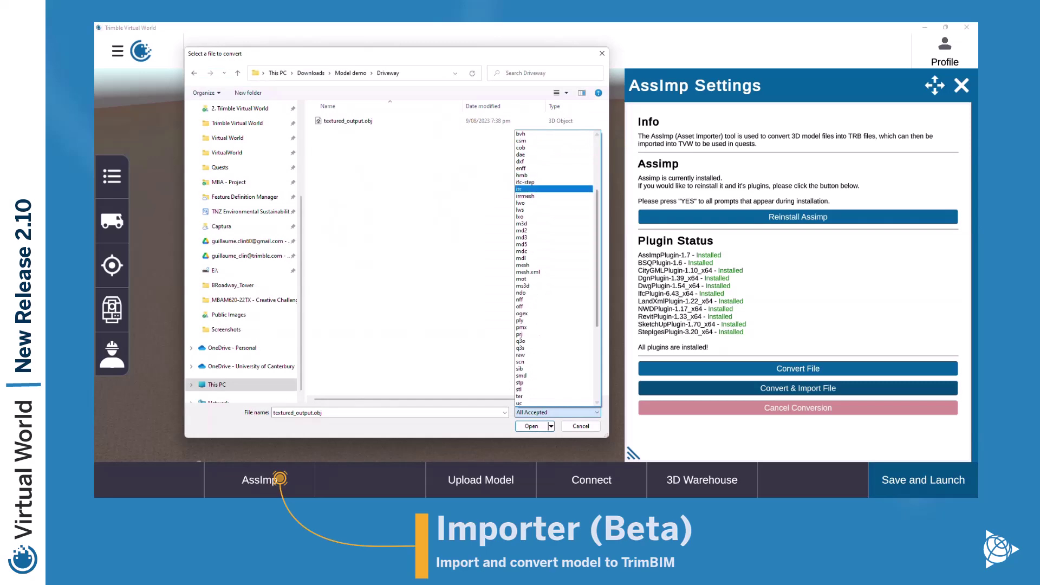
scroll(555, 268, down, 3)
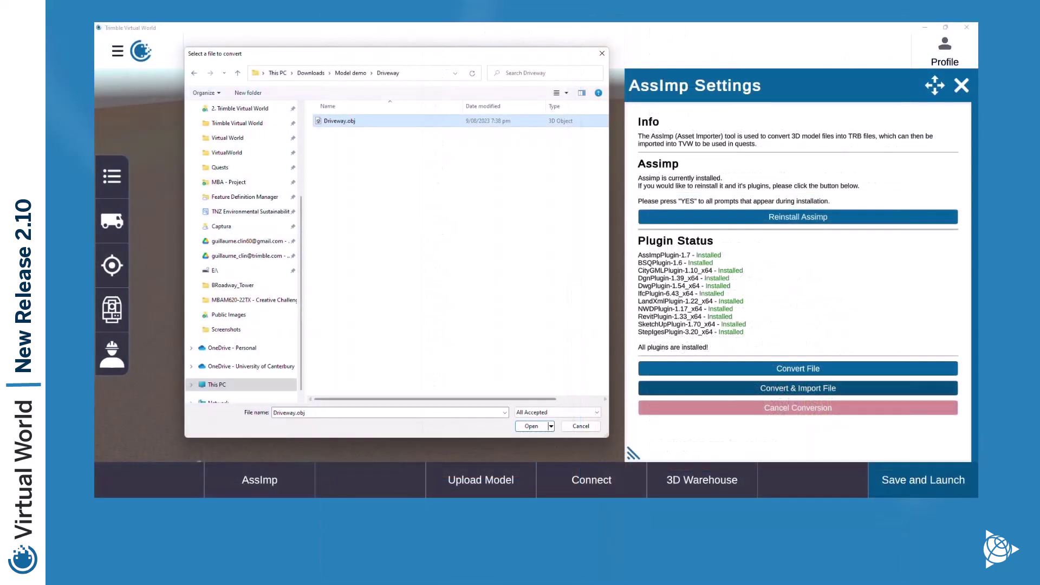
key(Return)
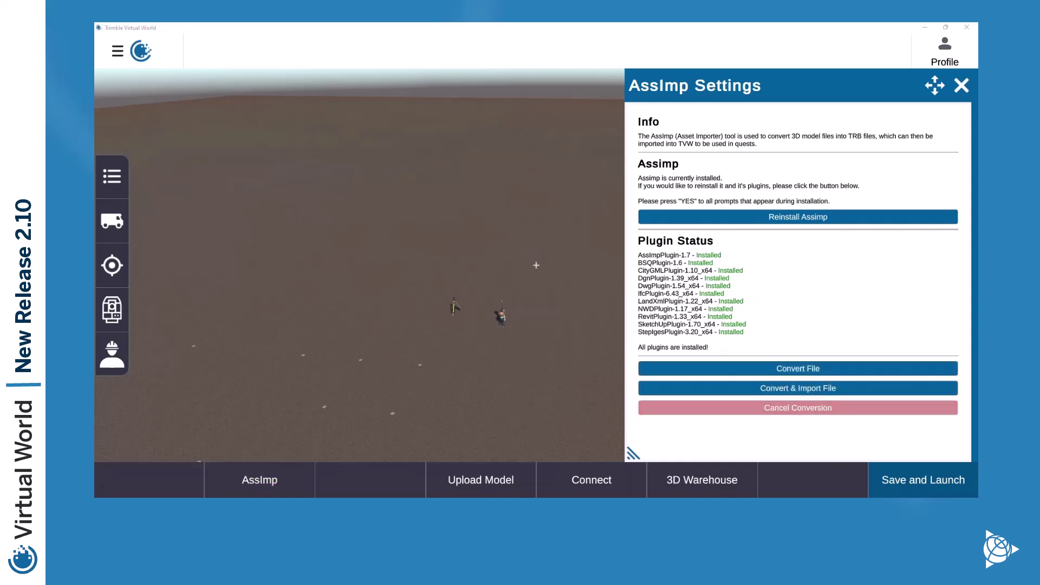
Add the imported Driveway model from the props library to the scene
click(128, 51)
click(112, 221)
scroll(907, 358, down, 6)
scroll(907, 363, down, 6)
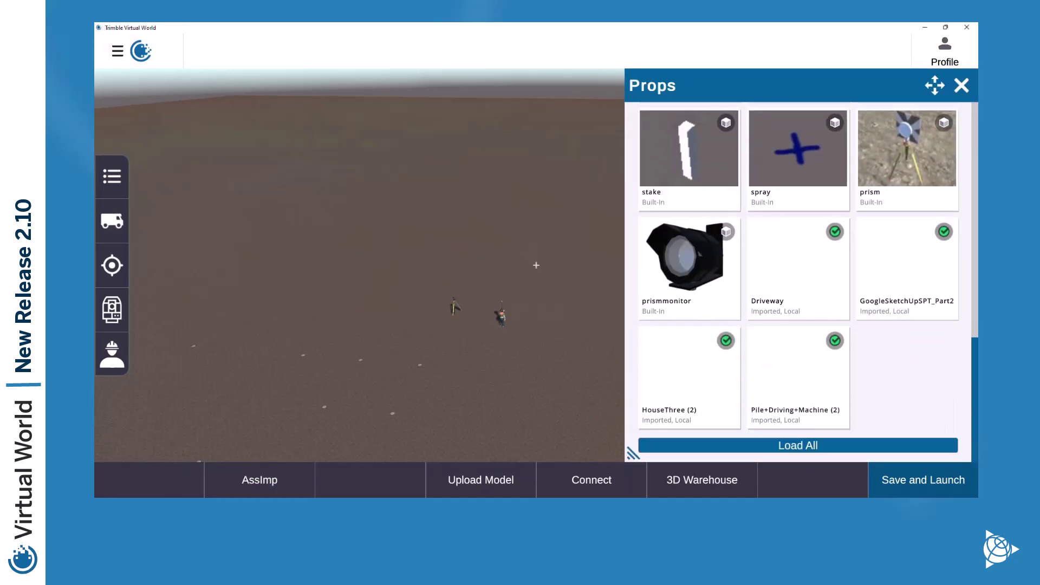
click(798, 268)
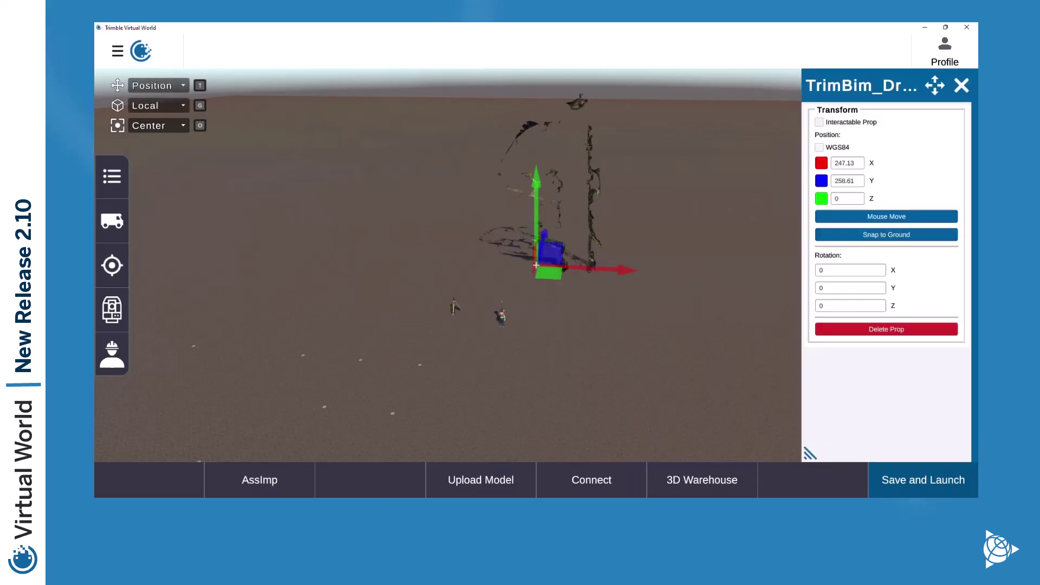
Set the Driveway prop's X rotation to -90 so it lies flat on the terrain
key(t)
text(-90)
key(Return)
key(t)
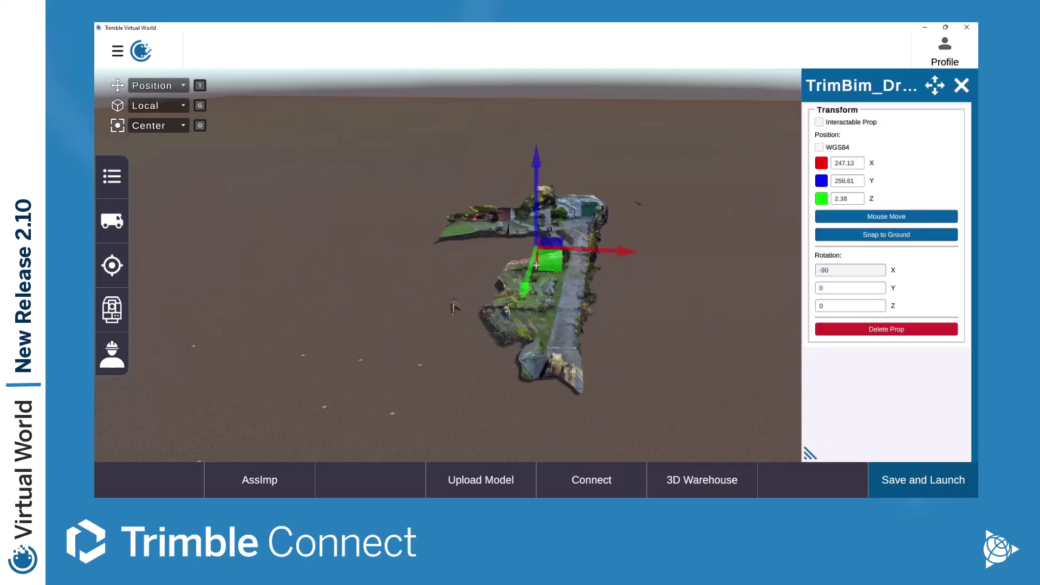
Move the Driveway prop across the ground and adjust its height so the surveyor stands on the driveway
drag(550, 254, 500, 258)
drag(481, 167, 481, 172)
key(w)
right_drag(536, 265, 466, 266)
key(w)
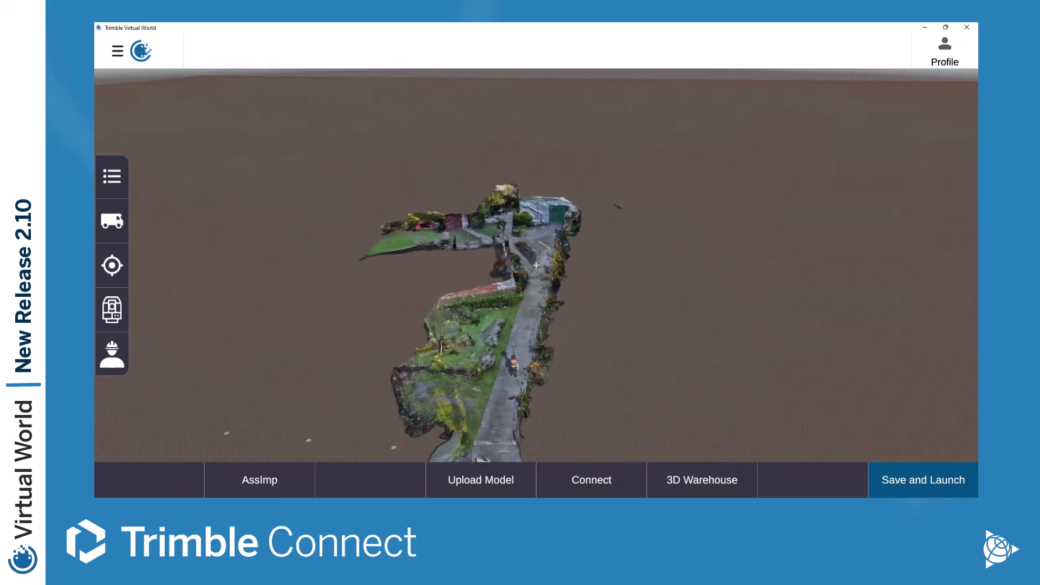
Convert and import the model in the Model demo folder's Storm_Water subfolder with the AssImp importer
click(797, 388)
click(350, 72)
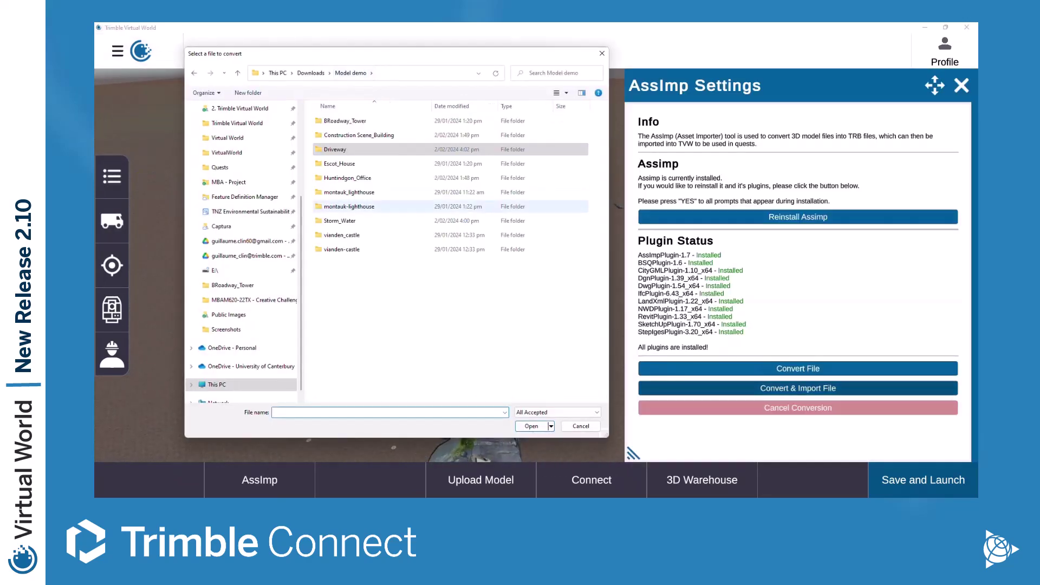
double_click(340, 221)
key(Return)
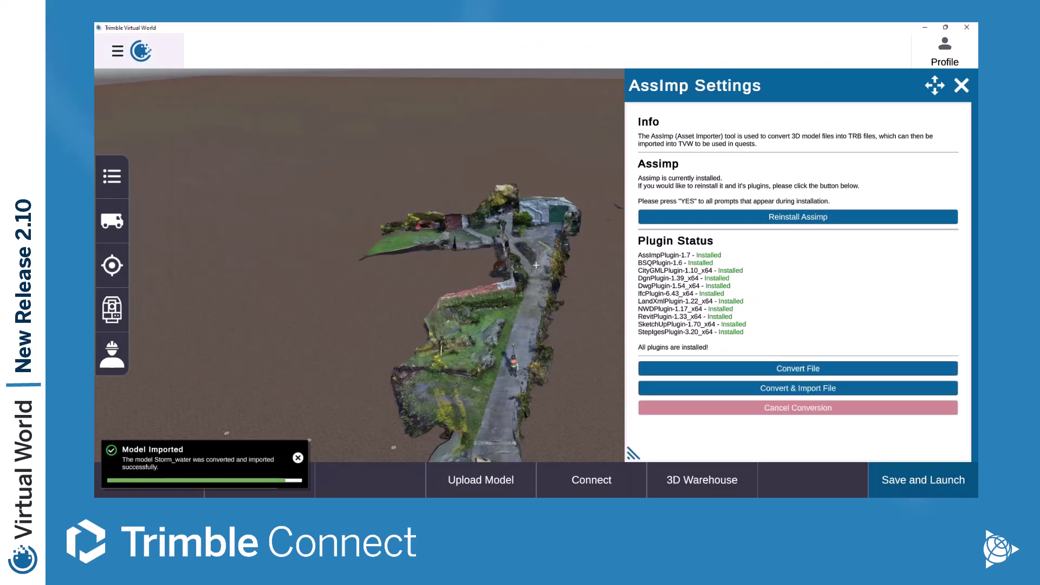
Add the imported Storm_water model to the empty ground beside the driveway and set its X rotation to -90
click(962, 85)
click(113, 221)
scroll(907, 378, down, 10)
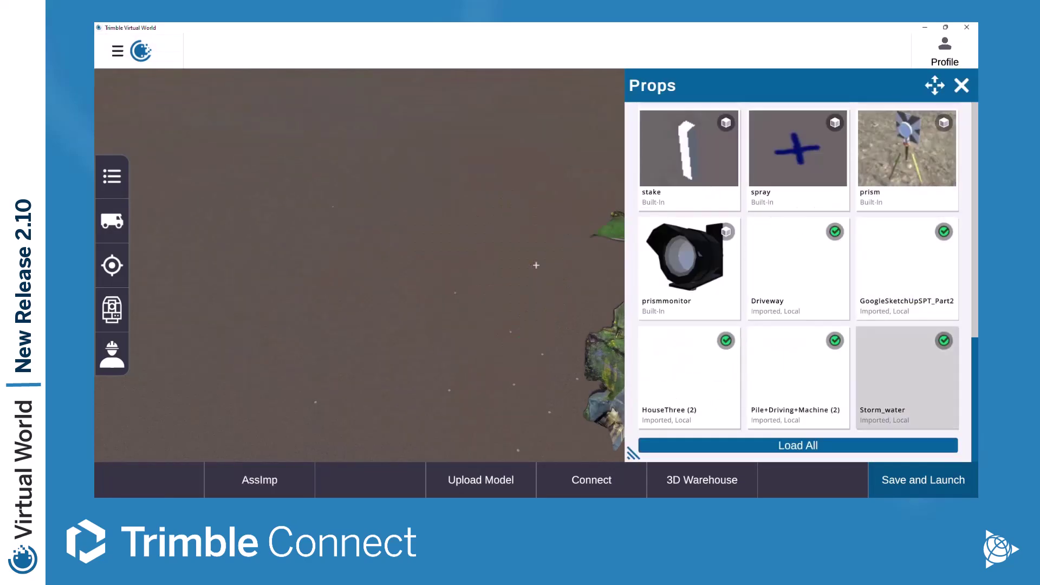
click(906, 378)
click(850, 270)
text(-90)
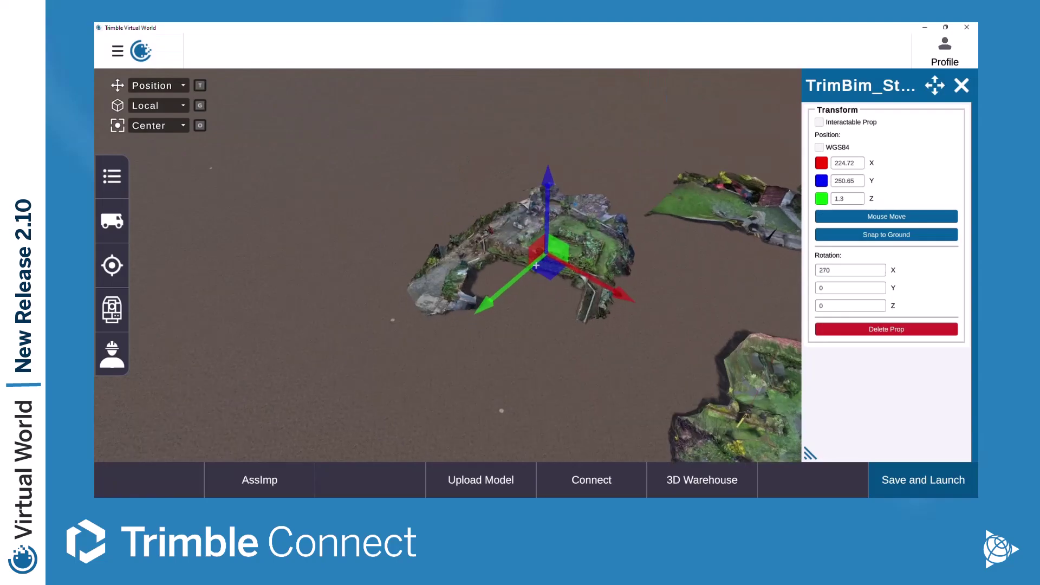
Turn the Storm_water prop in the scene with the rotation gizmo and finish editing its transform
click(158, 86)
click(160, 114)
drag(453, 297, 528, 254)
click(962, 85)
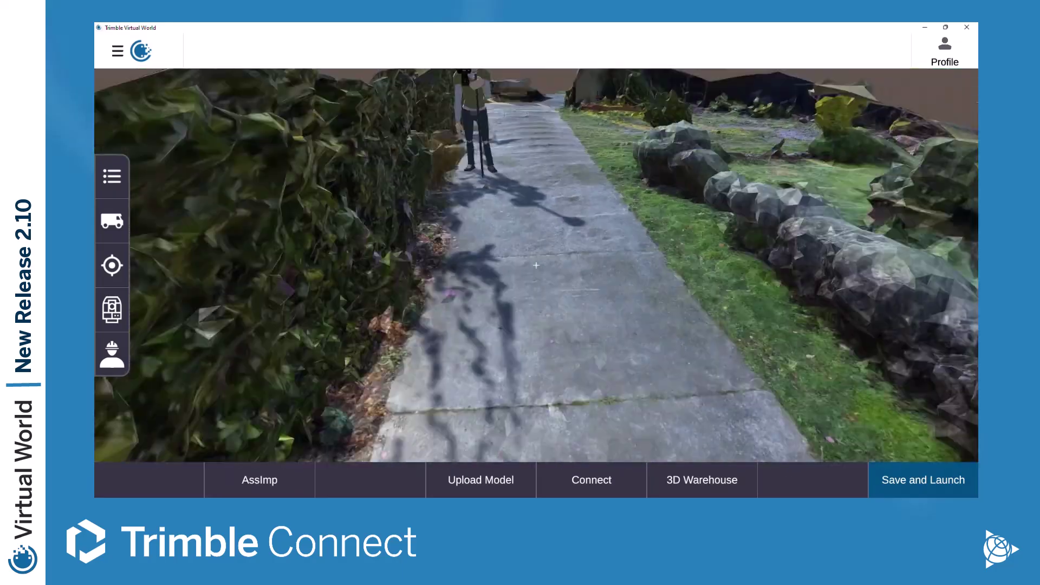
Place a built-in marker prop on the concrete driveway in front of the surveyor
click(113, 221)
scroll(799, 325, down, 5)
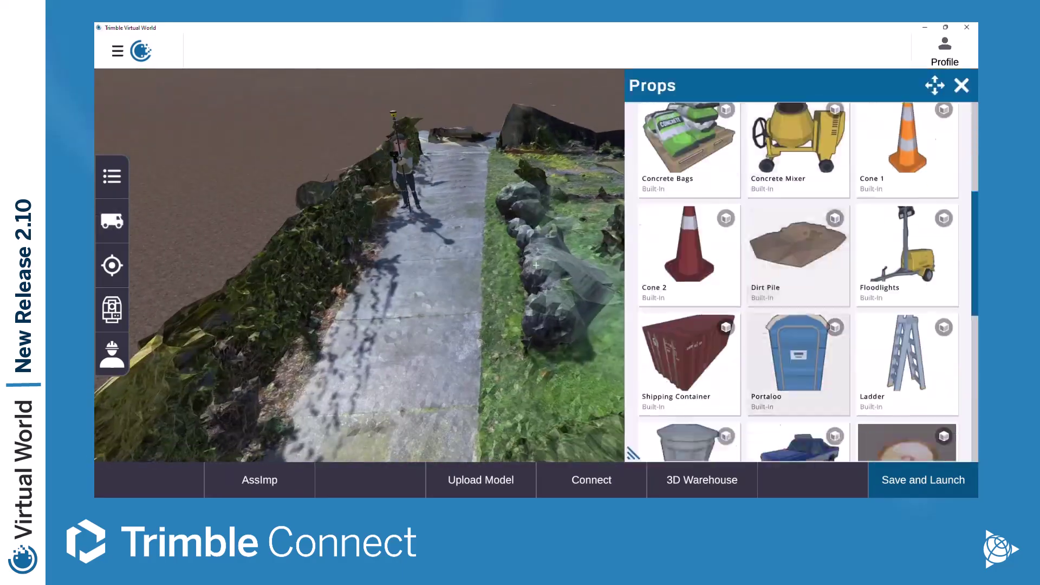
click(907, 442)
click(538, 257)
click(961, 85)
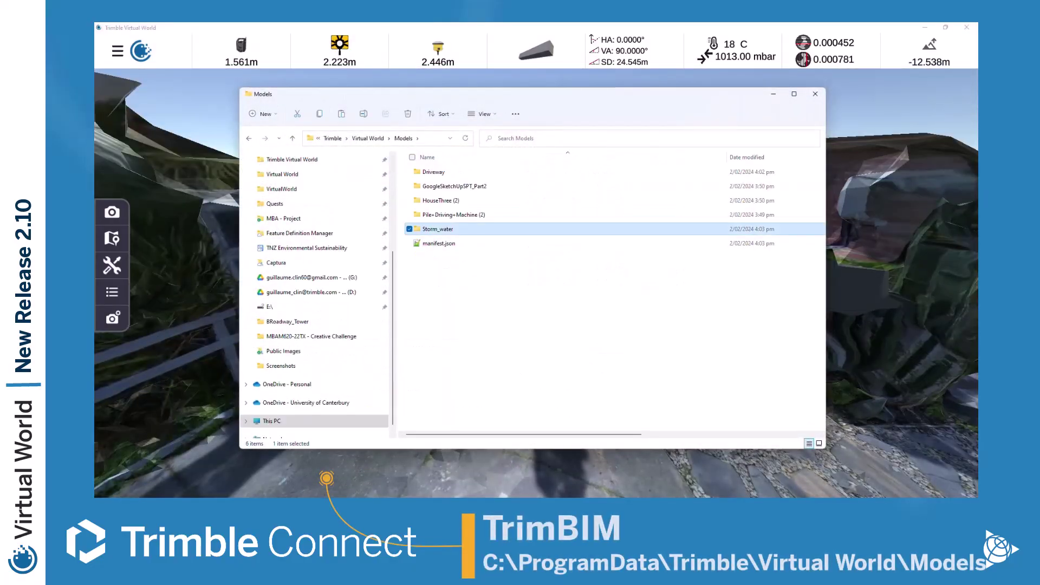
Open Storm_water.trb from the Virtual World Models folder in Trimble Connect
double_click(438, 229)
click(441, 172)
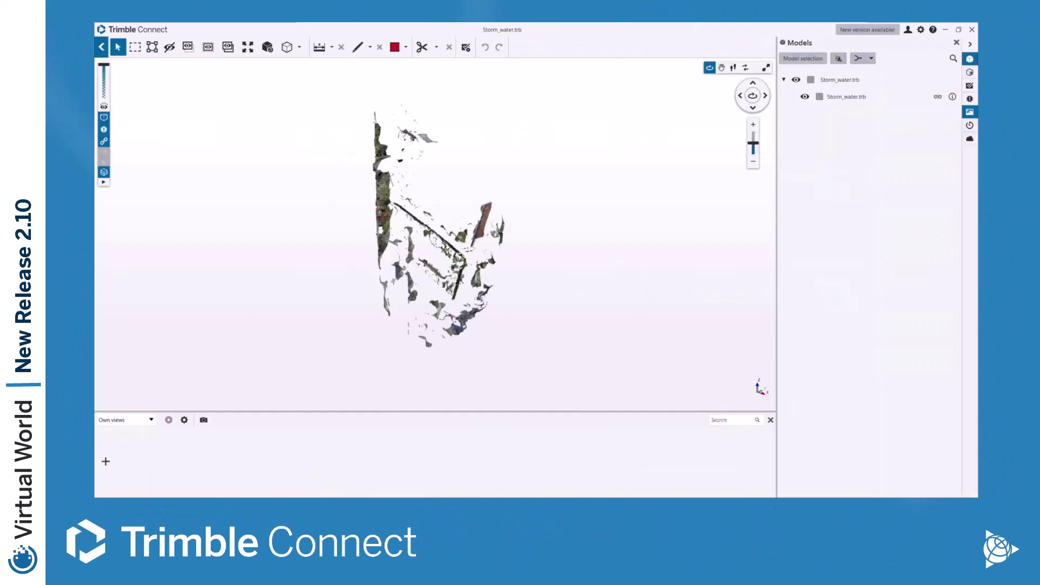
drag(423, 260, 428, 216)
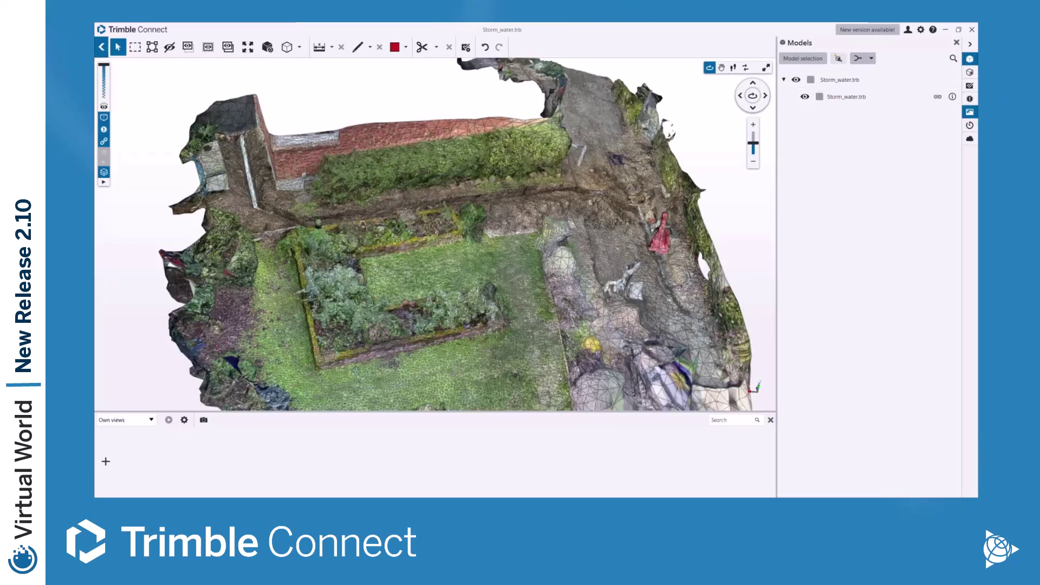
Set the Storm_water.trb model's X rotation to 90° and inspect the upright model from several angles
click(952, 97)
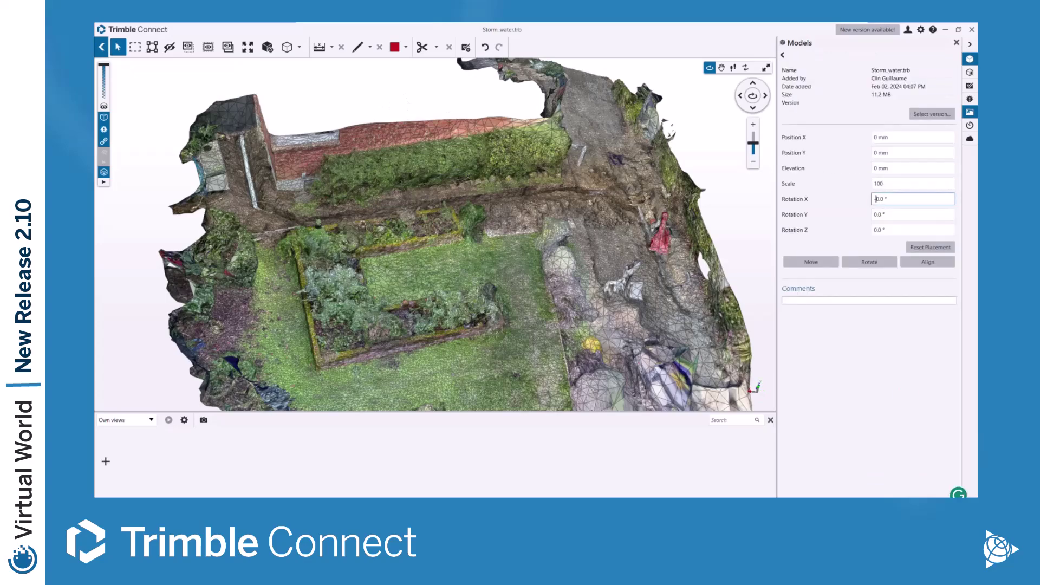
text(-9)
key(Return)
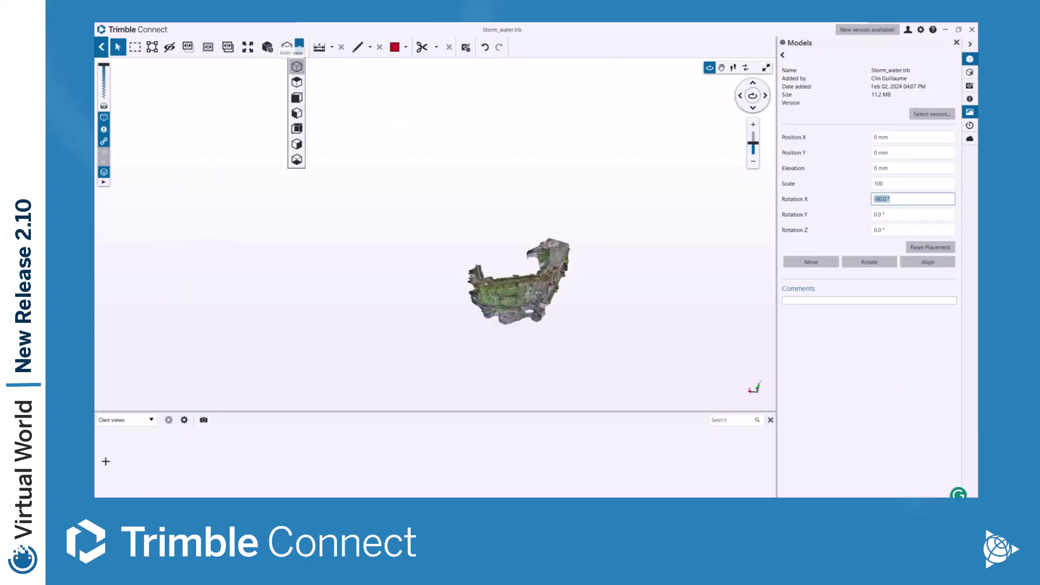
scroll(434, 233, up, 5)
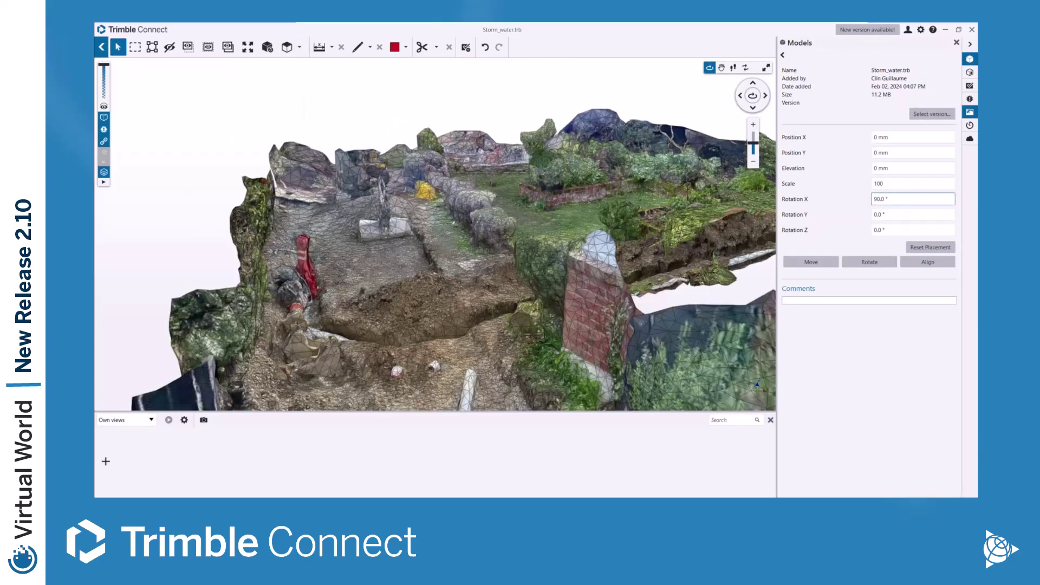
drag(346, 233, 487, 244)
scroll(433, 233, up, 5)
scroll(433, 233, down, 5)
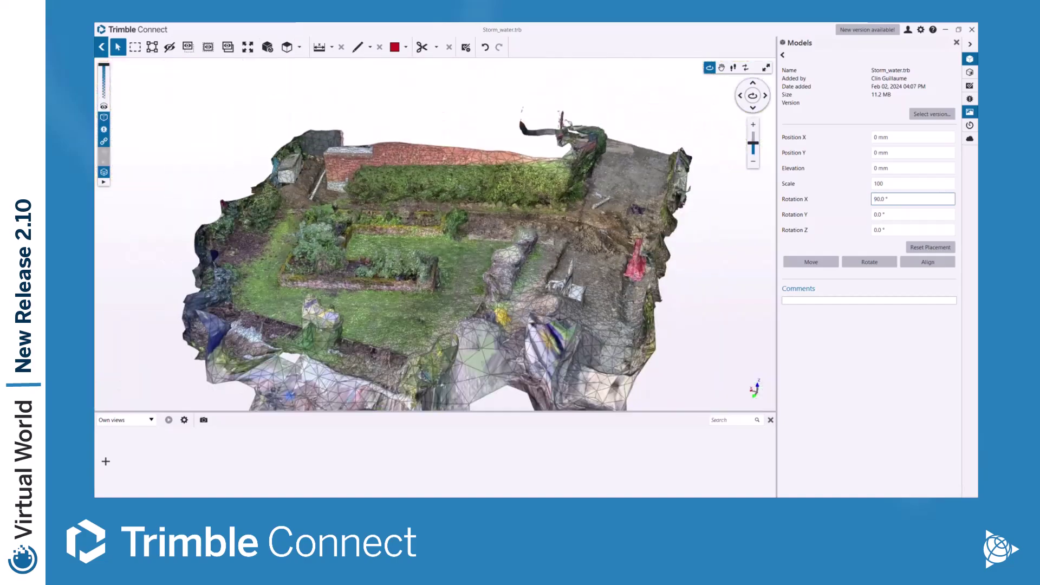
Open Driveway.trb from the Models folder in Trimble Connect and enter a rotation to set it upright
key(alt+Tab)
key(alt+Left)
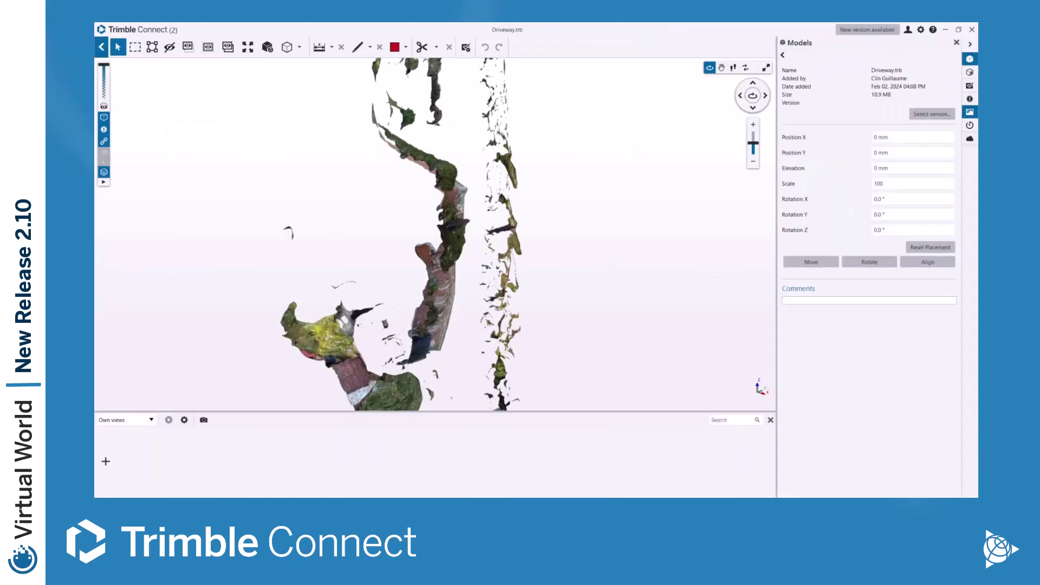
text(9)
key(Return)
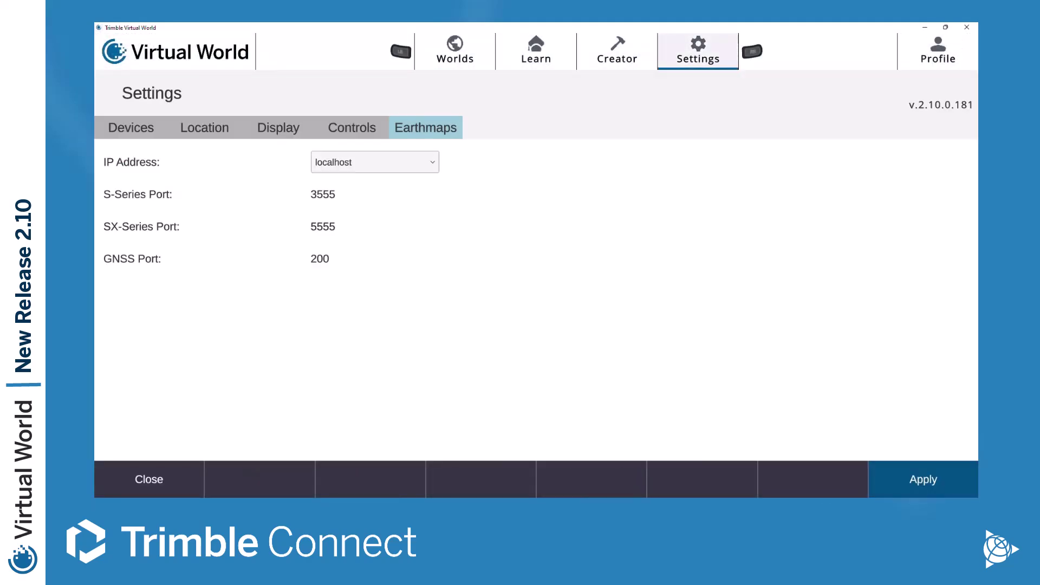
In Virtual World's settings, select ESRI as the Earthmaps provider and enter the provider's access token
click(425, 128)
click(316, 163)
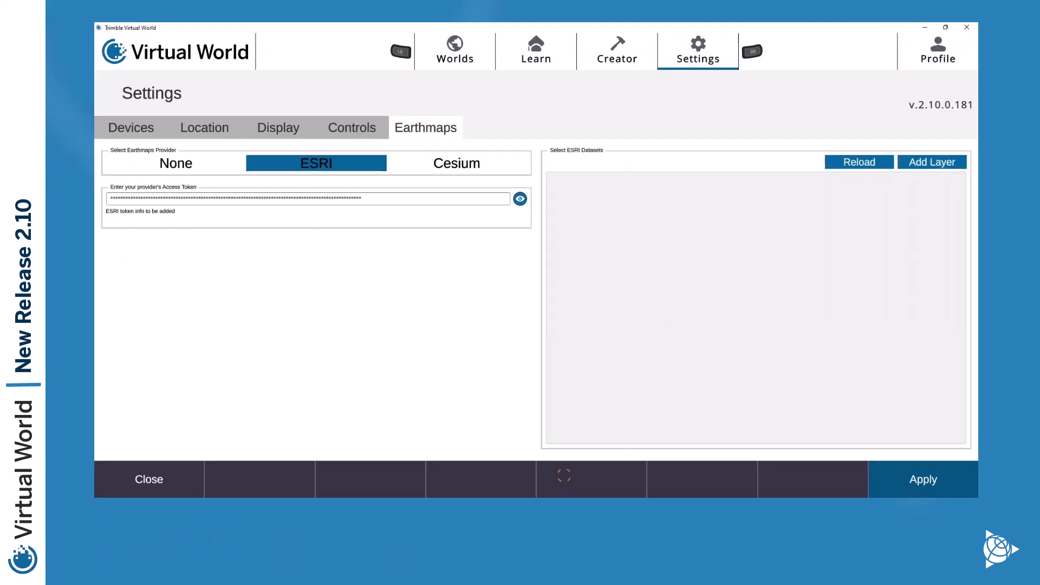
click(308, 199)
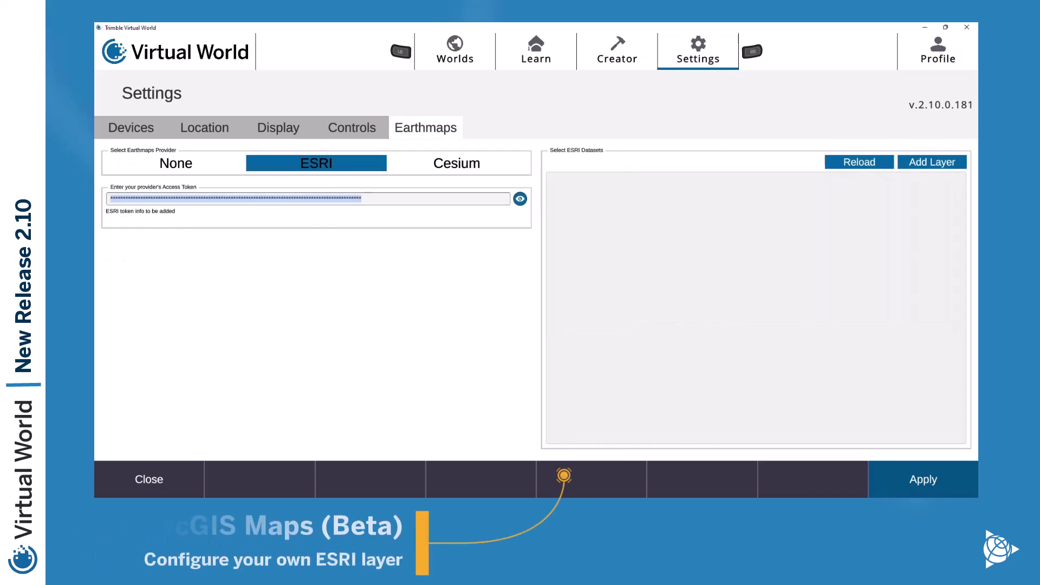
key(ctrl+v)
Reload the ESRI datasets and switch off the Default Elevation layer
click(859, 162)
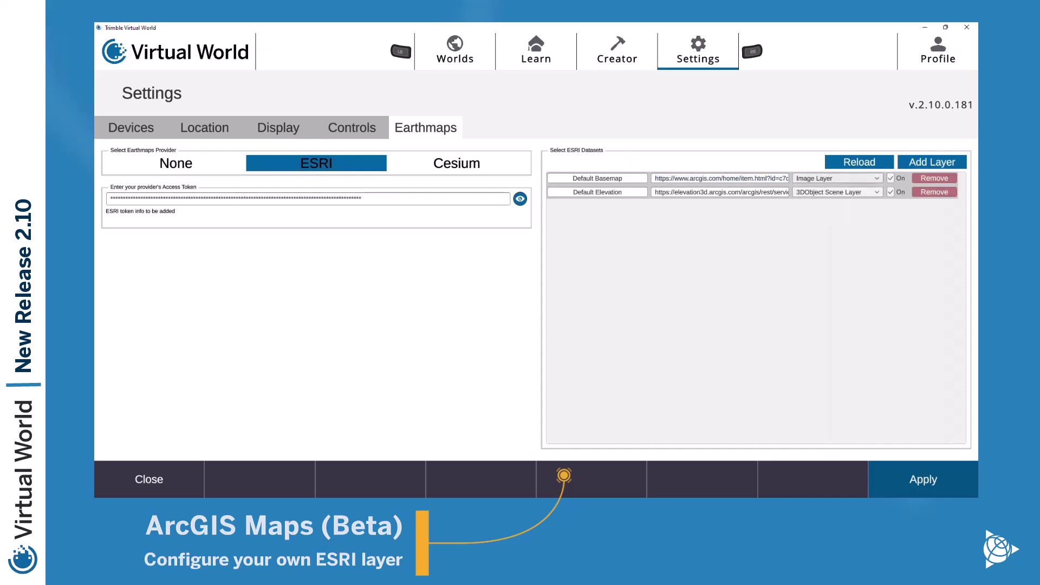
click(891, 193)
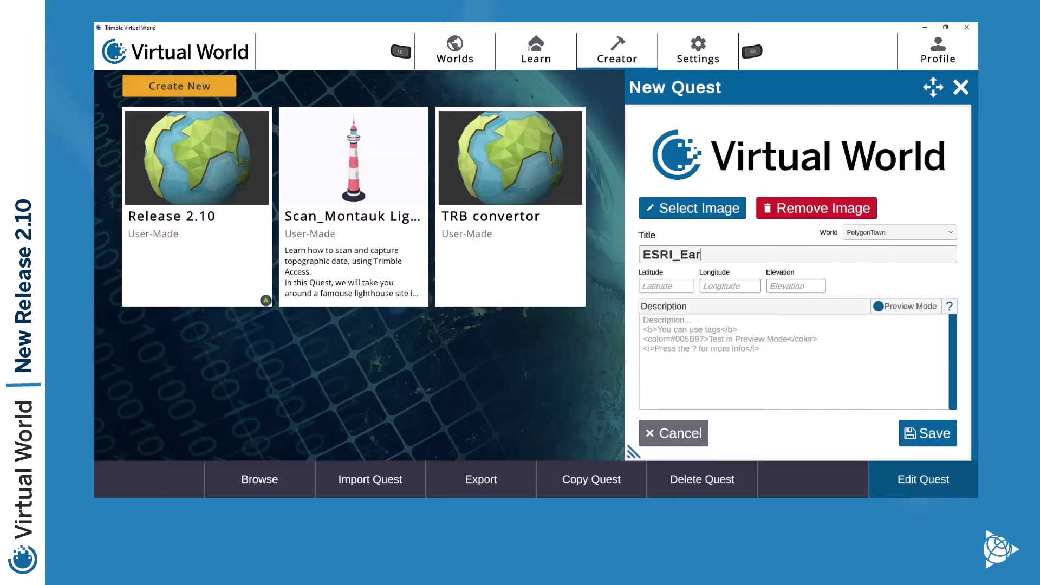
Choose a different world for the new ESRI quest and open its latitude for entry
click(900, 232)
click(889, 273)
click(666, 286)
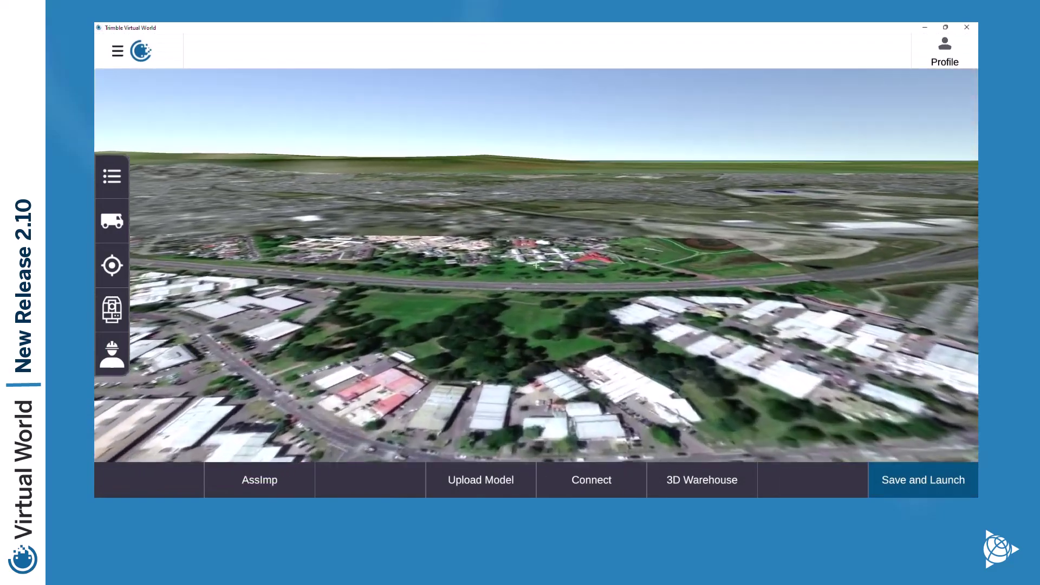
Place the house model from the props library on the park's grassy area in the satellite terrain
scroll(801, 281, down, 5)
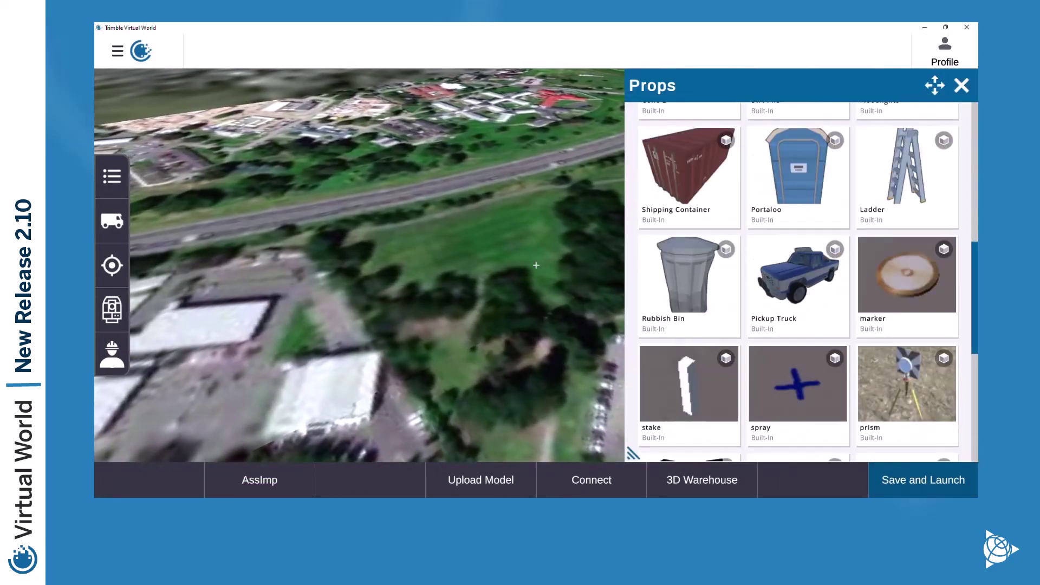
scroll(906, 325, down, 5)
click(905, 325)
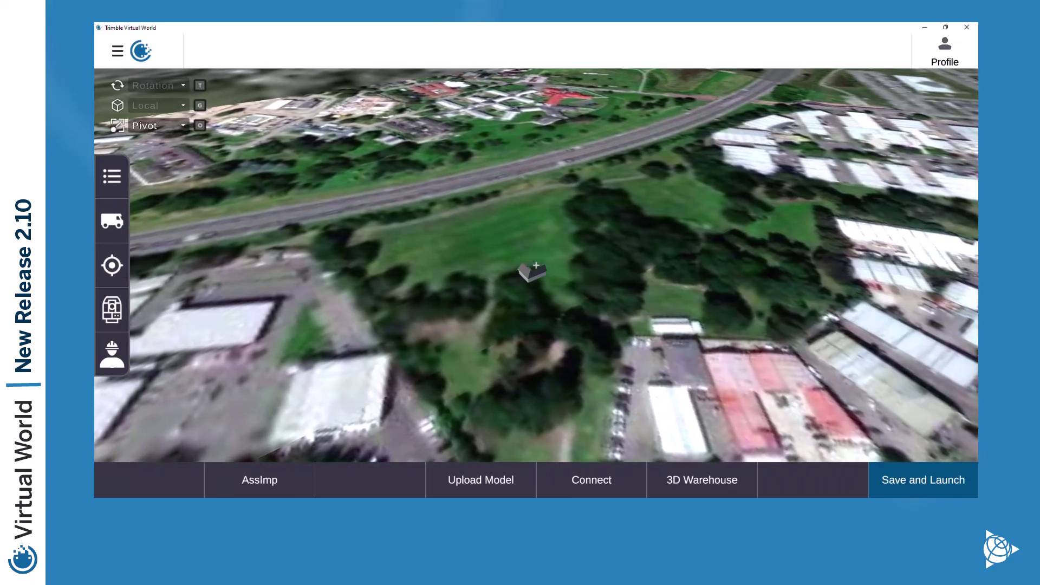
key(o)
click(591, 245)
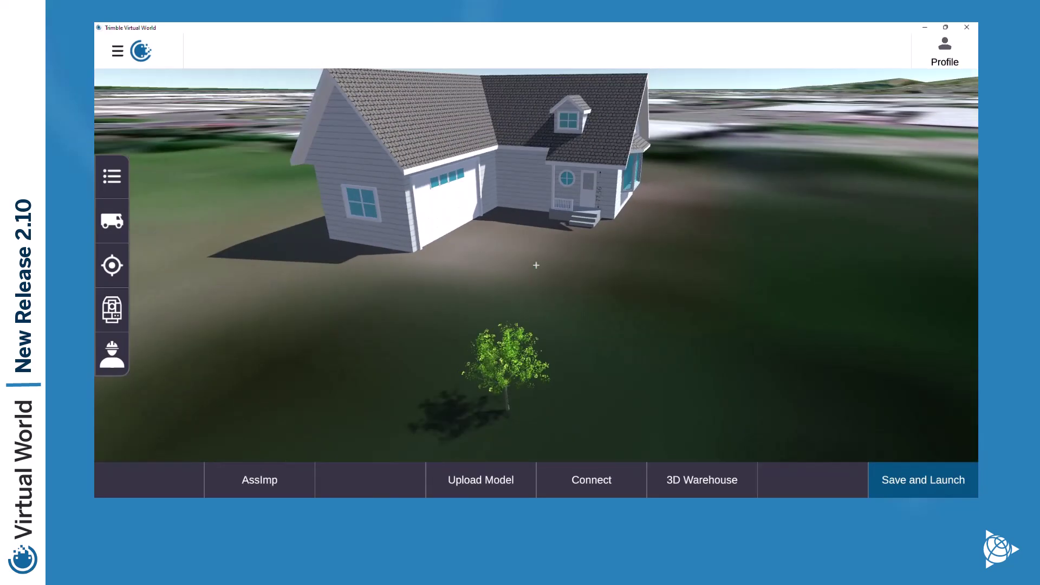
Create a popup event in front of the house with the video 2024-01-30_16-51-24.mp4 and the title "Video play"
click(112, 266)
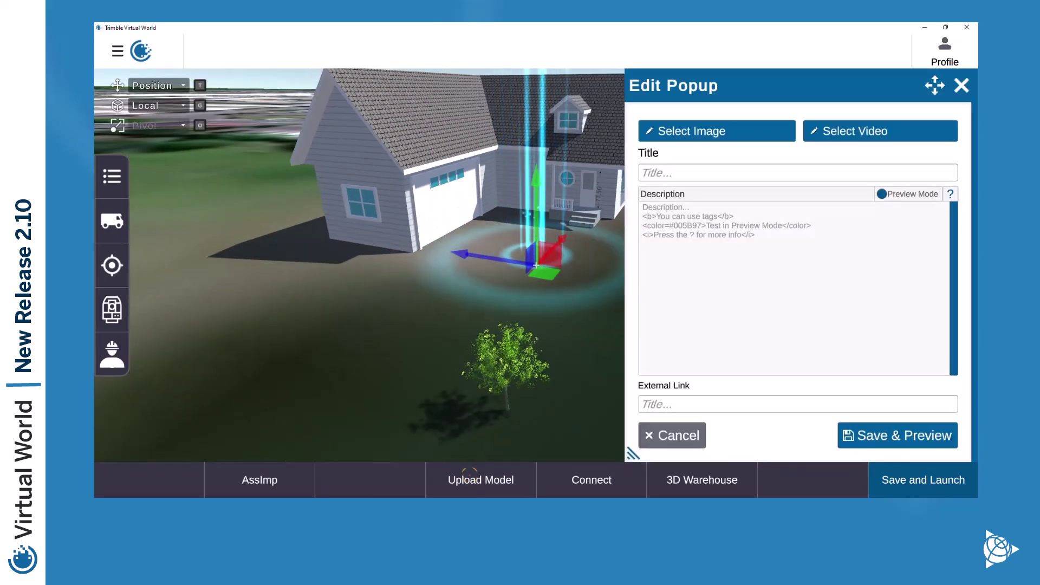
click(880, 131)
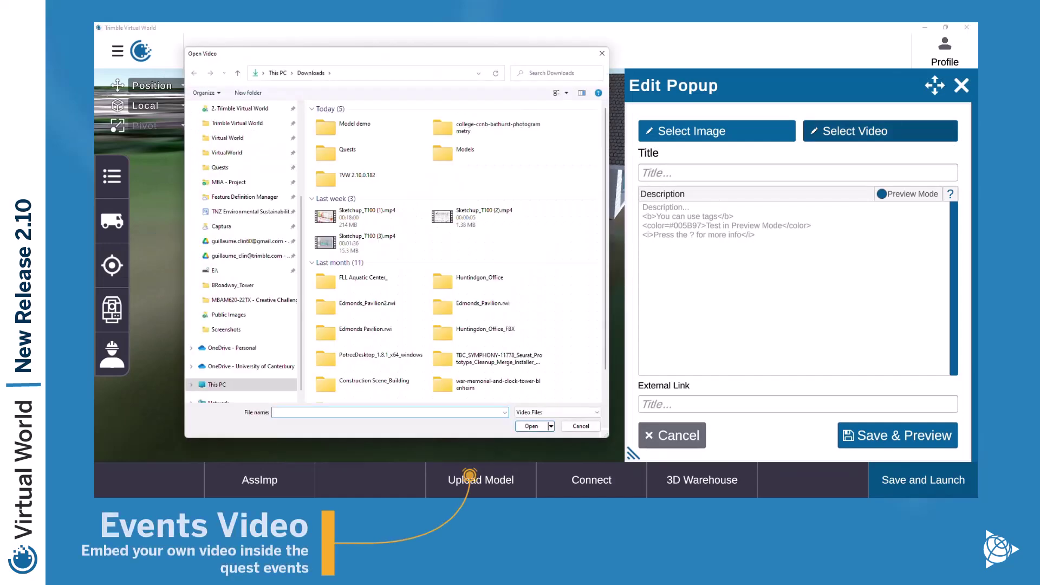
scroll(241, 171, up, 3)
click(221, 200)
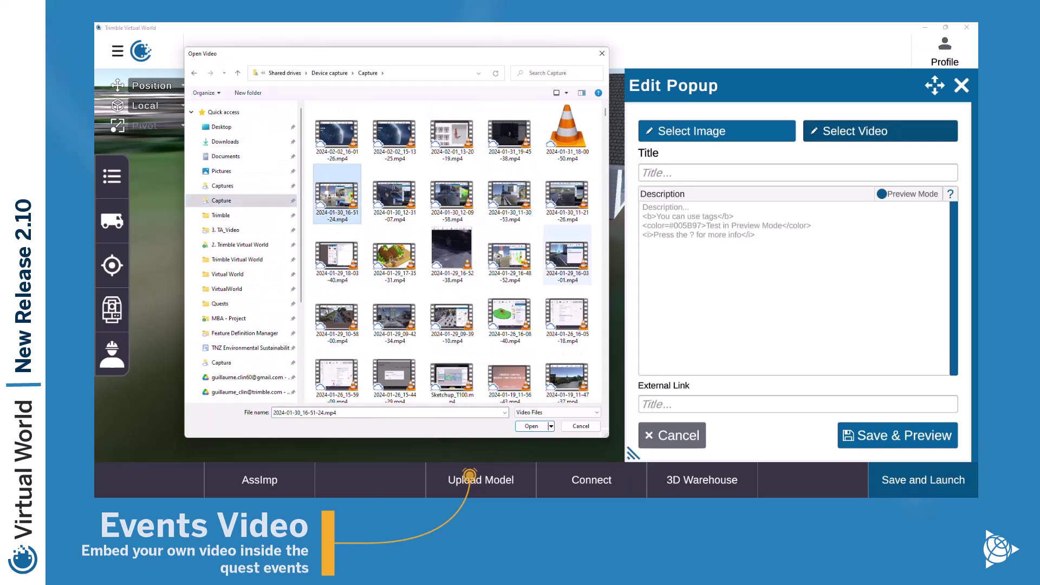
click(531, 426)
click(797, 172)
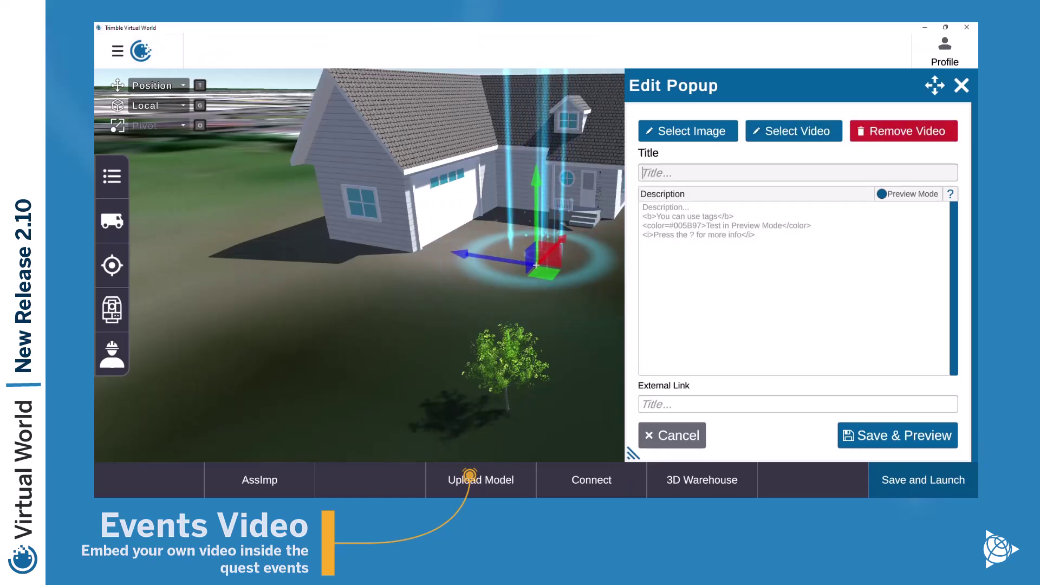
text(Video play)
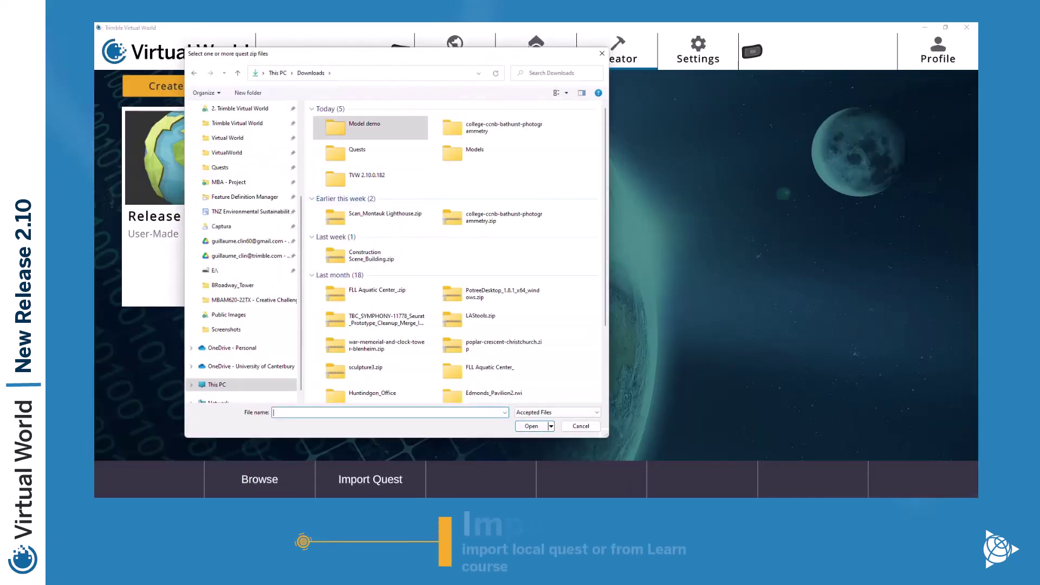
Import the quest from the file Scan_Montauk Lighthouse.zip in Downloads
click(370, 218)
click(531, 426)
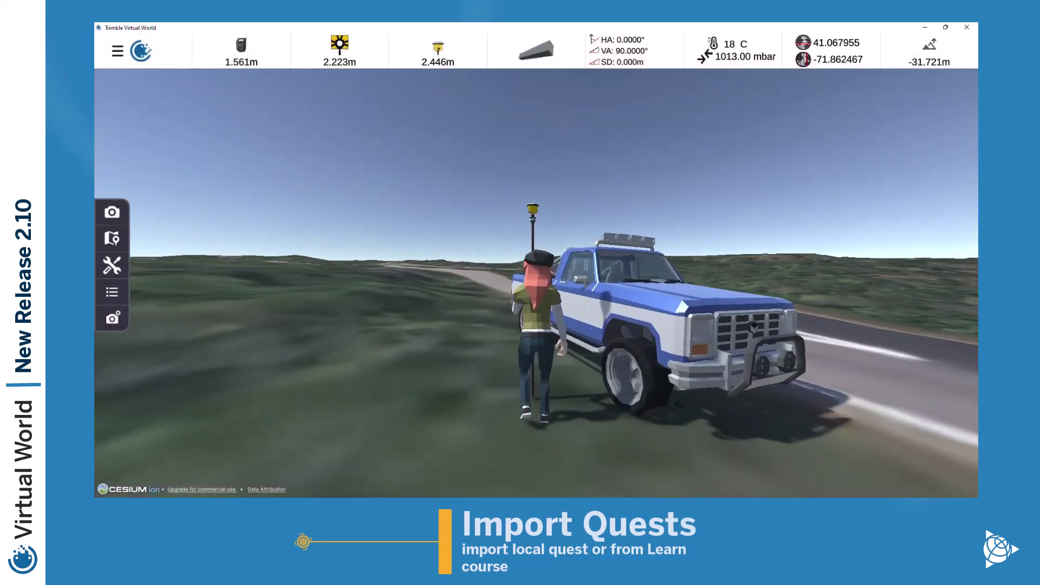
Drive the blue pickup truck along the coastal road and onto the pale path leading towards the lighthouse
key(a)
key(w)
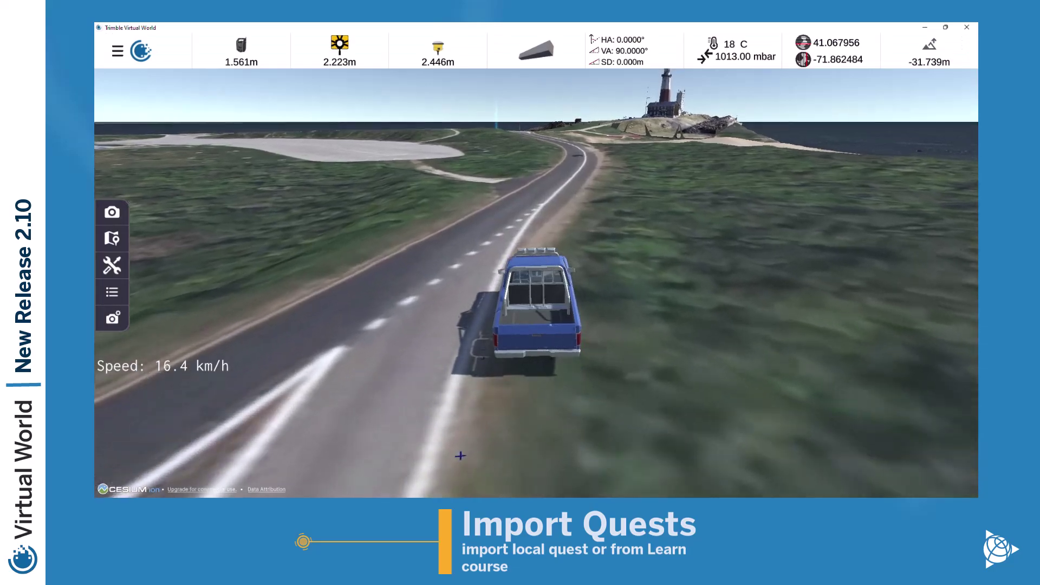
key(w)
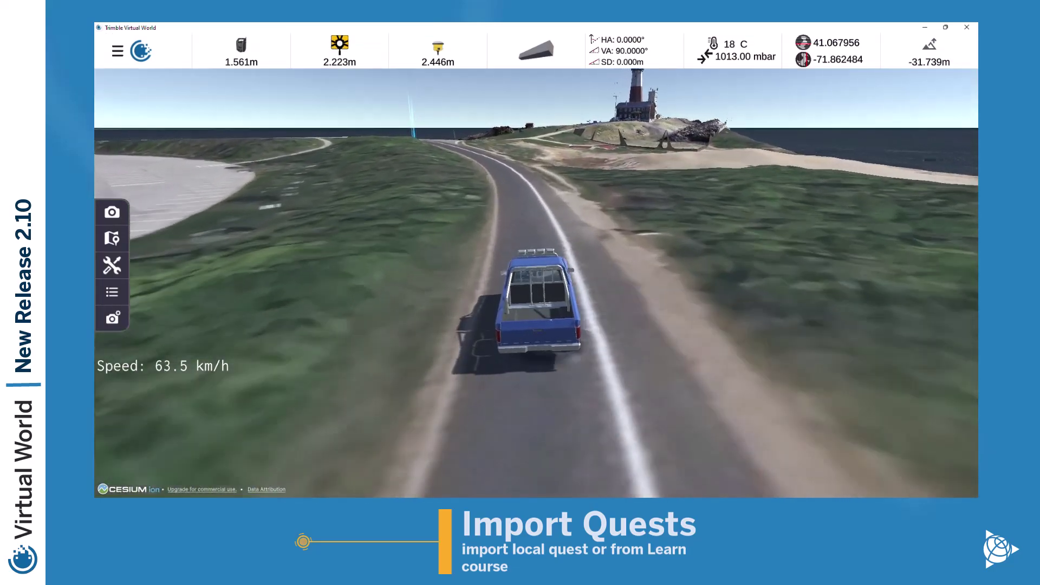
key(a)
key(s)
key(s)
key(d)
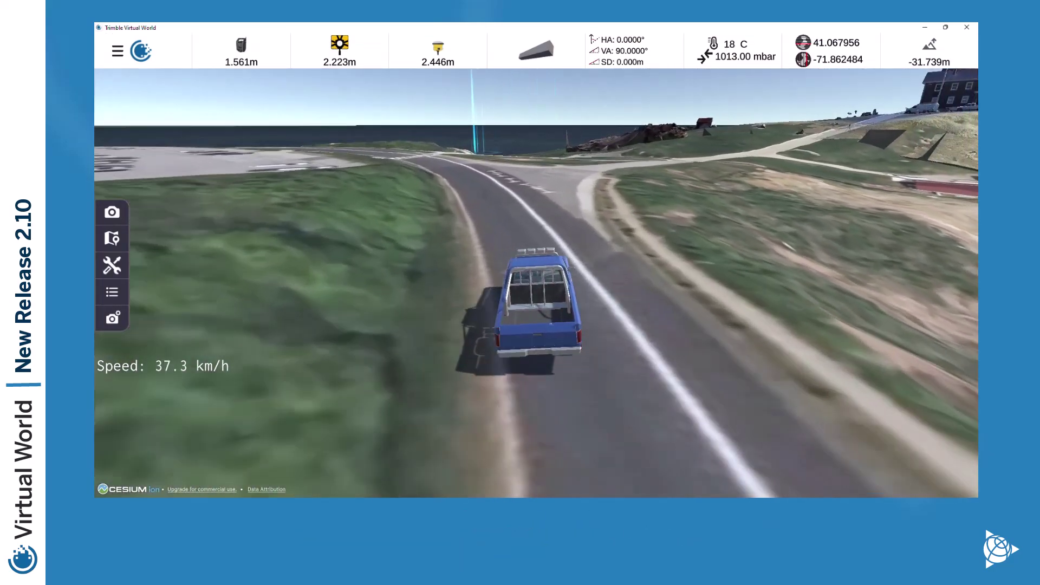
key(w)
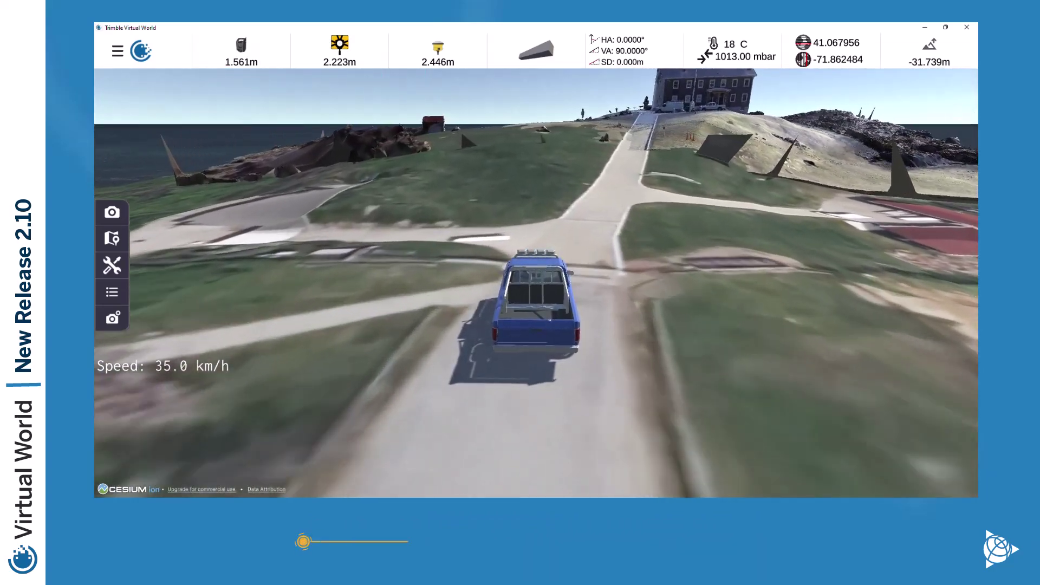
Stop and leave the truck, walk into the first glowing event marker and accept the "Welcome to Montauk Lighthouse" popup
key(a)
key(s)
key(e)
key(w)
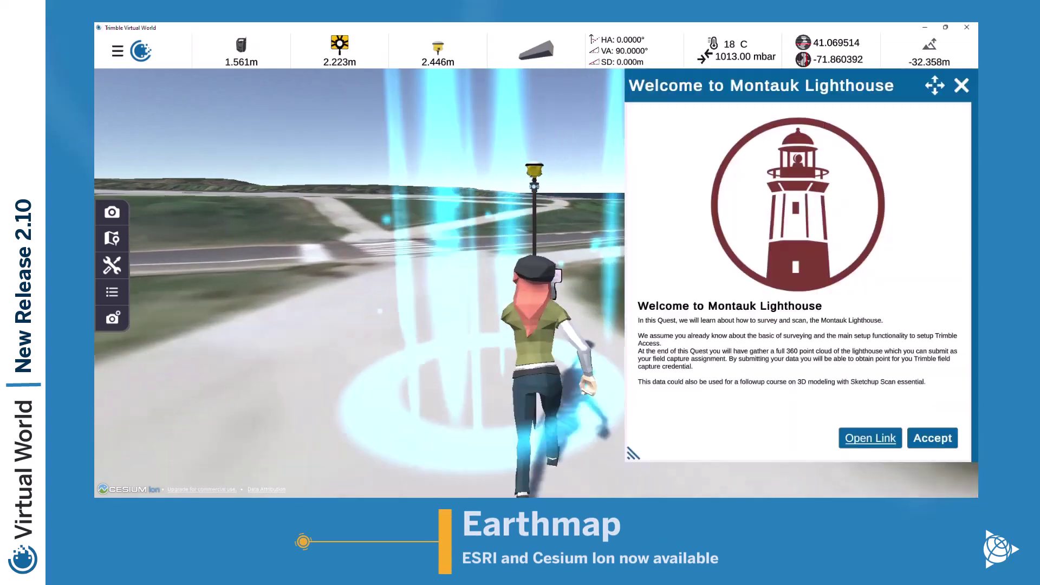
key(Return)
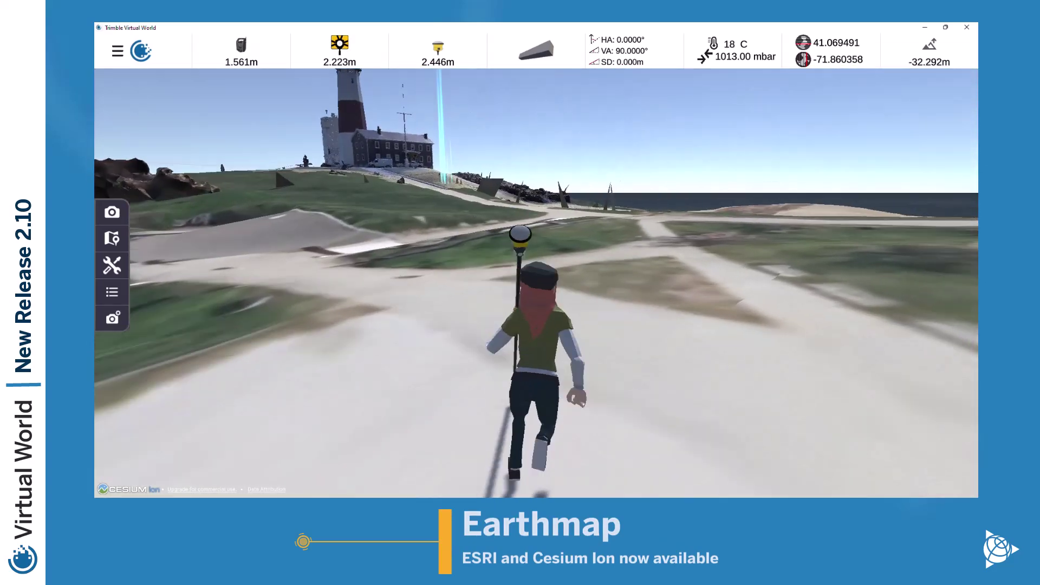
Walk the avatar up the path towards the lighthouse building to the glowing marker beside the tripod-mounted instrument
key(w)
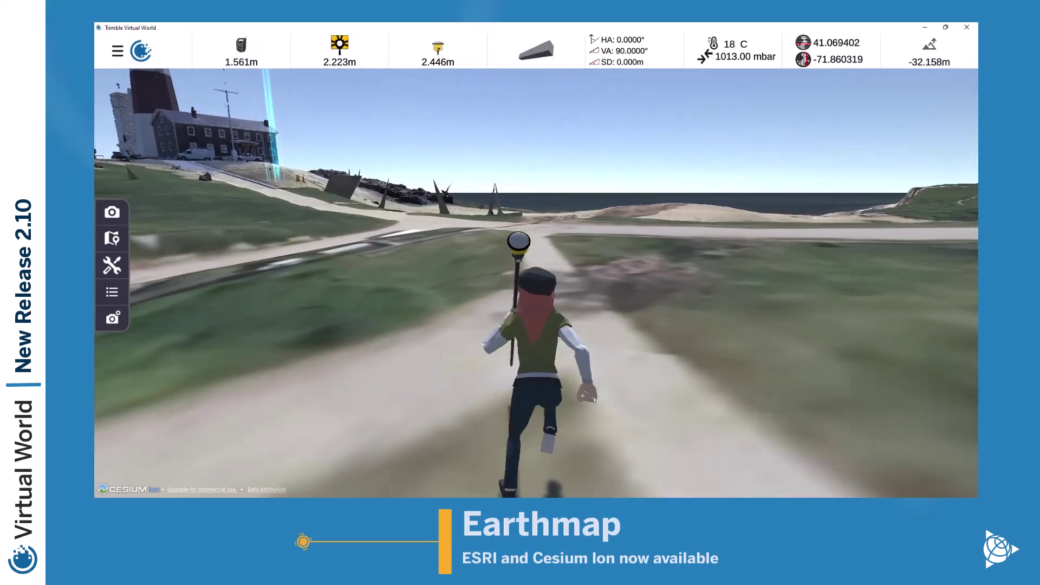
key(w)
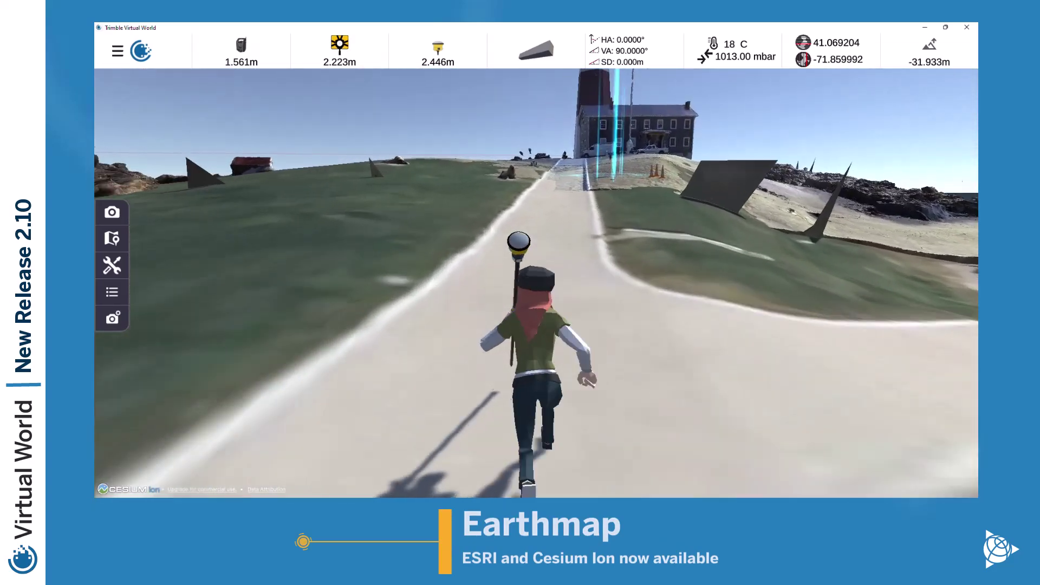
key(w)
key(d)
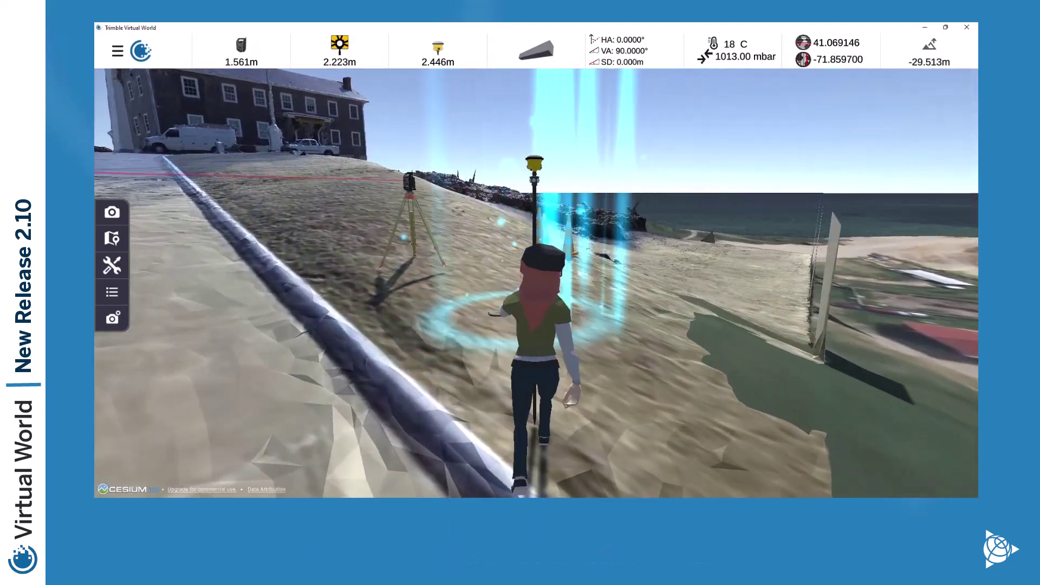